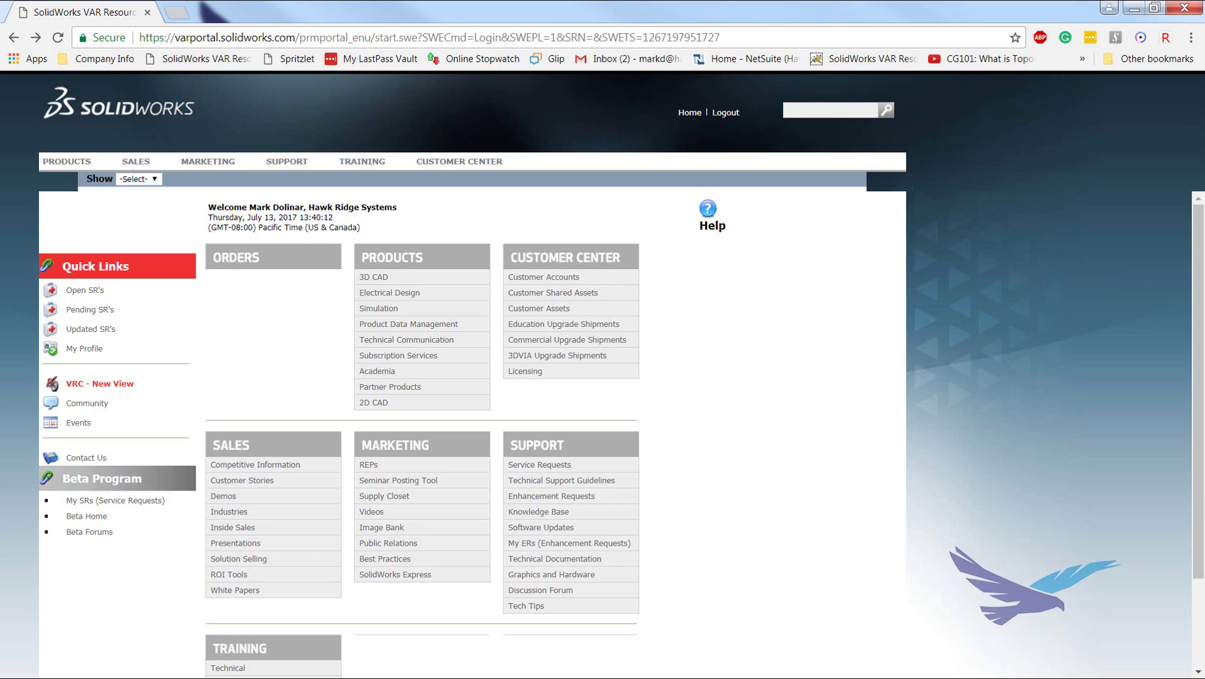
Step: Under Software Updates, pick the 2018 Beta 1 SOLIDWORKS Products download and accept the beta agreement
click(529, 450)
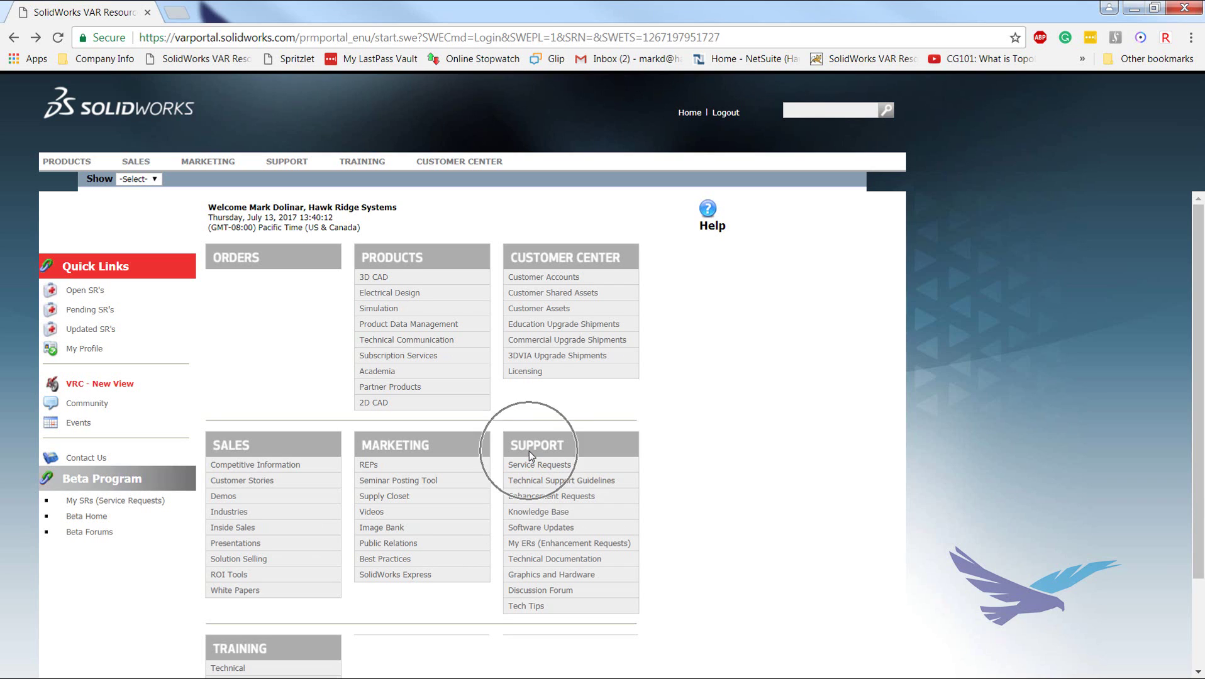
click(549, 530)
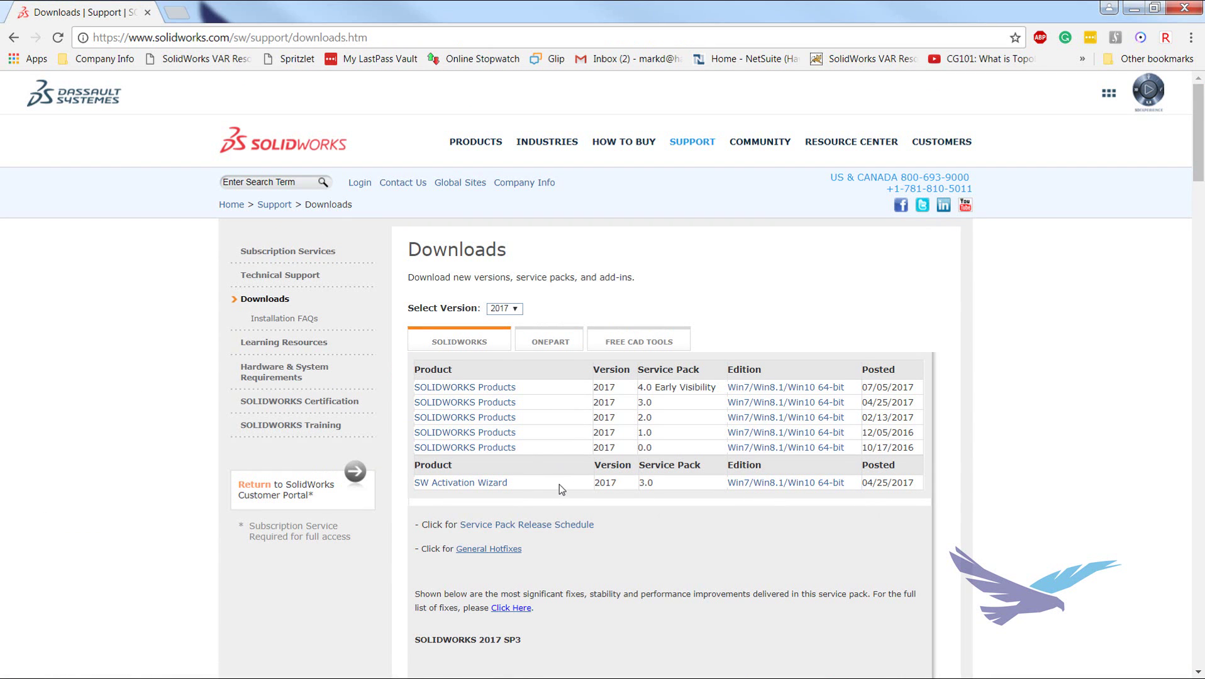
click(513, 309)
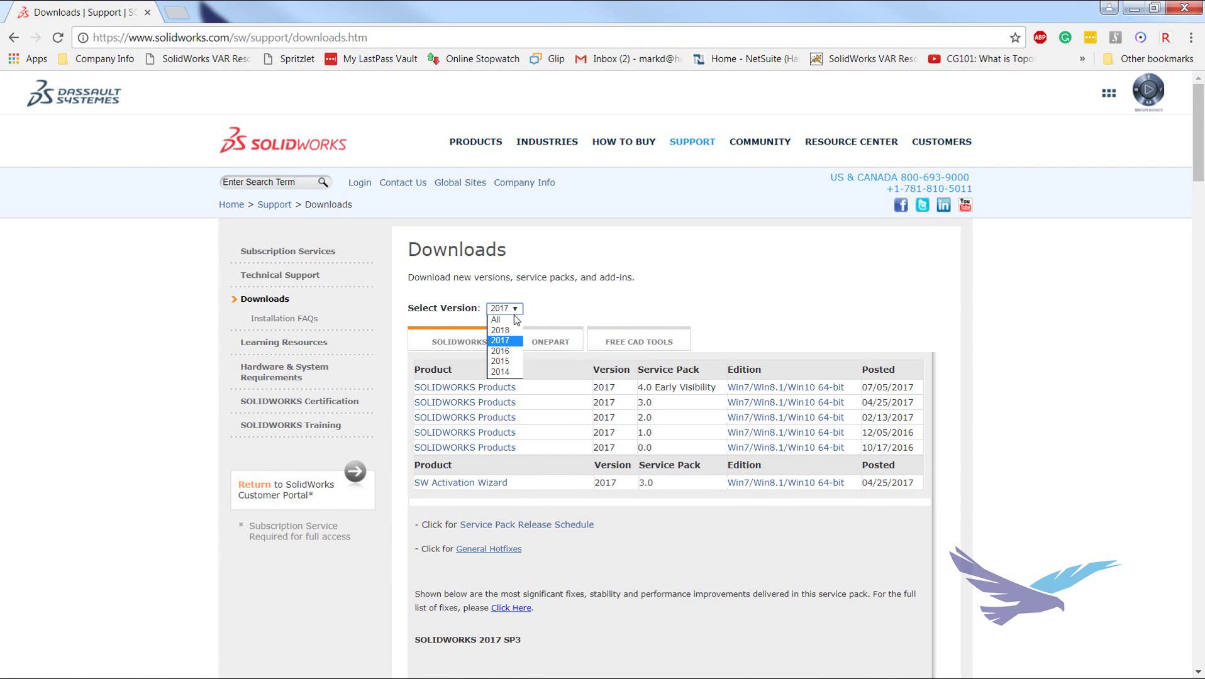
click(513, 331)
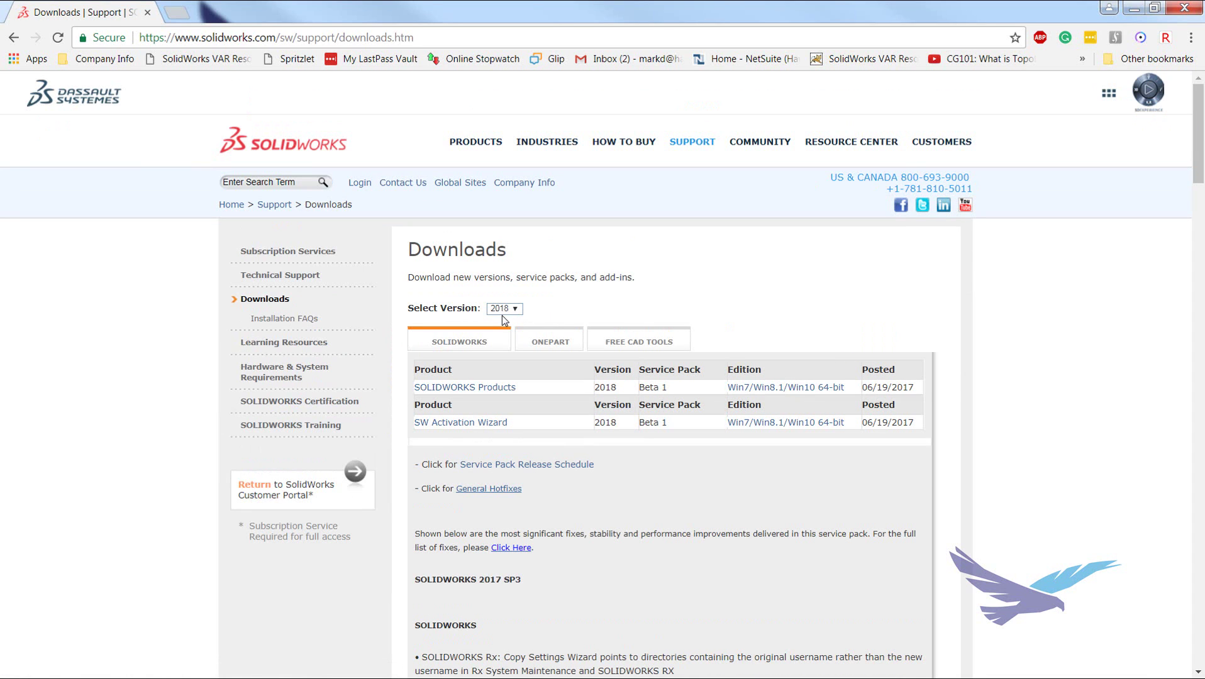
click(483, 389)
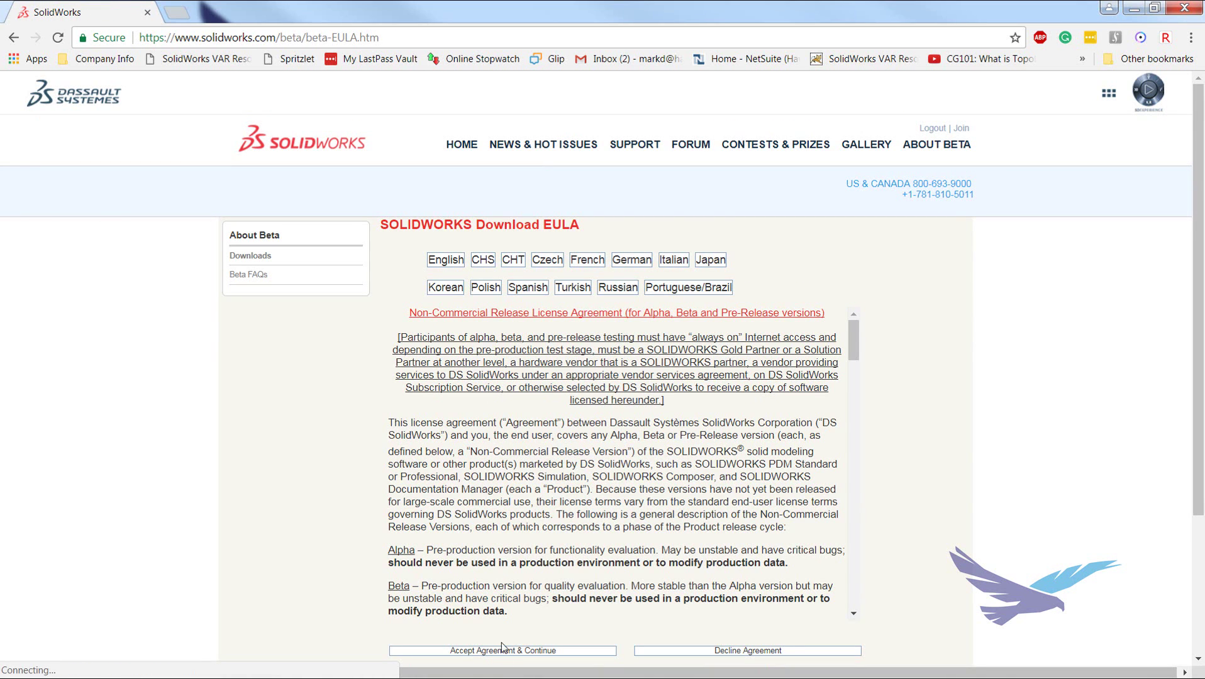
click(504, 651)
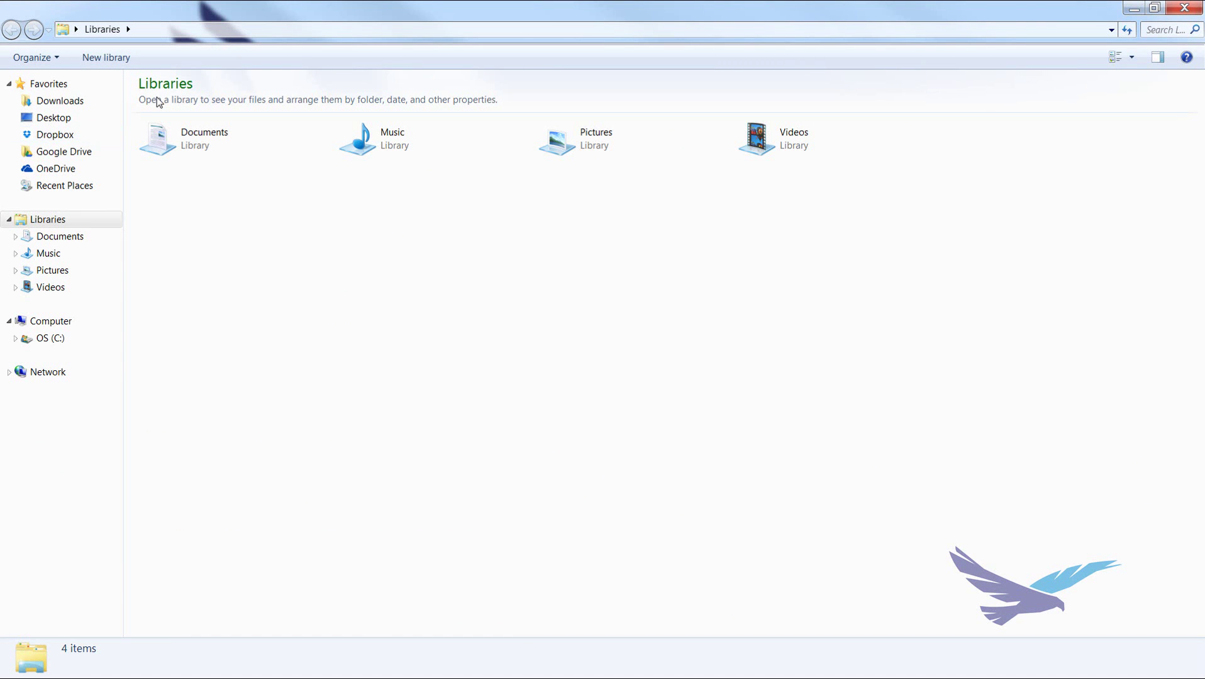
Step: Launch the downloaded SOLIDWORKS 2018 Beta setup from the Downloads folder
click(80, 106)
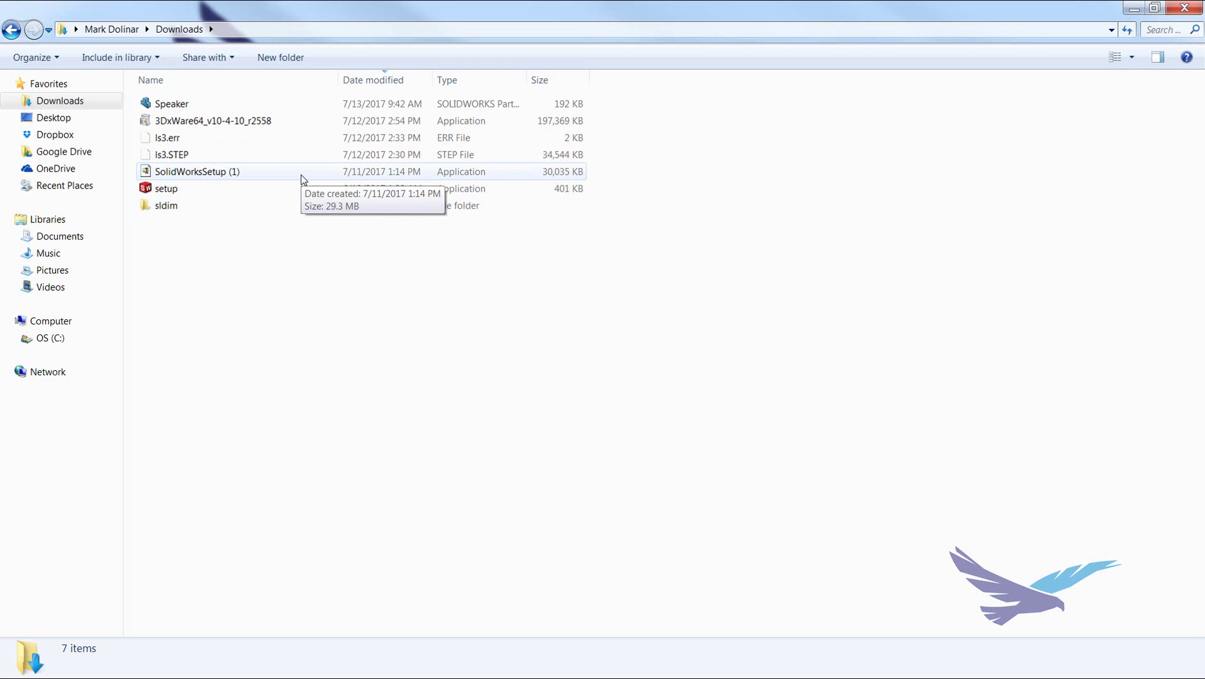
double_click(235, 190)
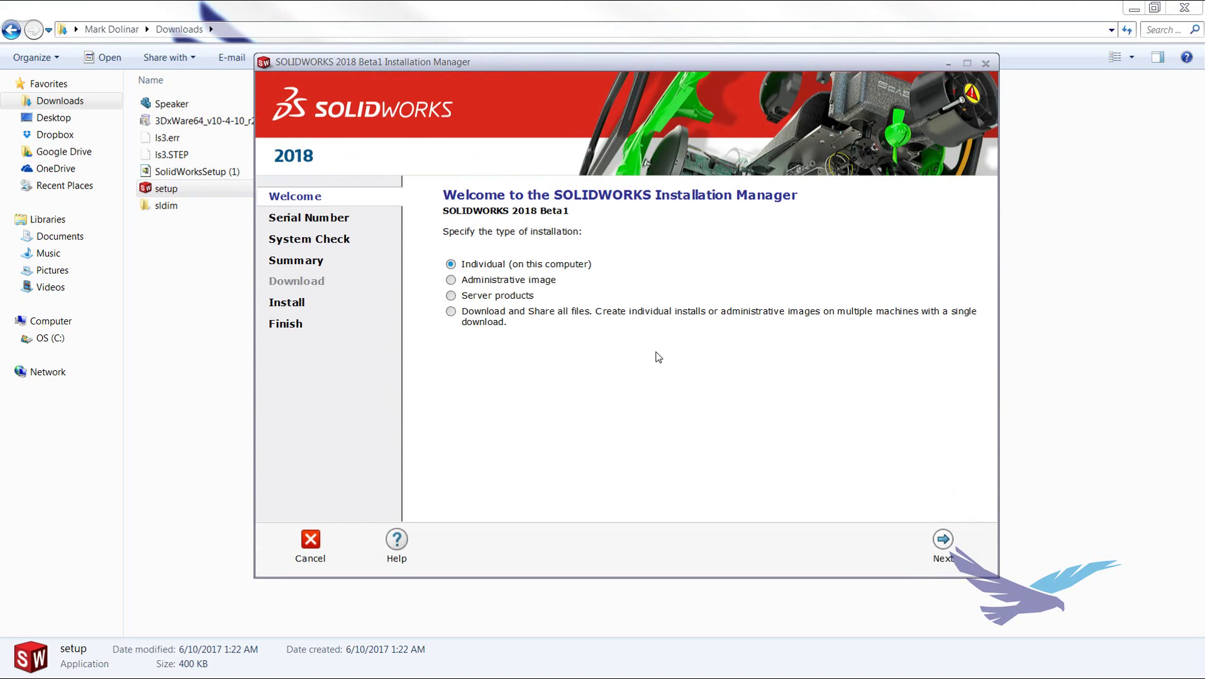
Step: Choose Individual (on this computer) and accept the listed serial numbers
click(580, 275)
click(943, 541)
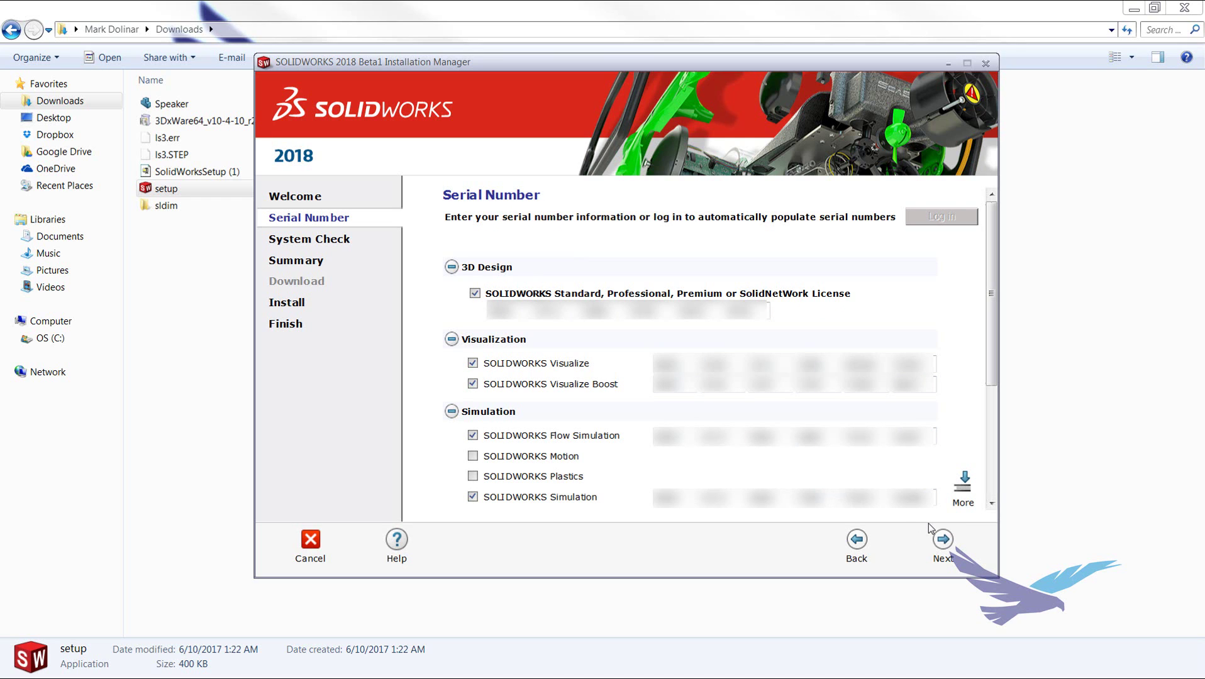
click(929, 529)
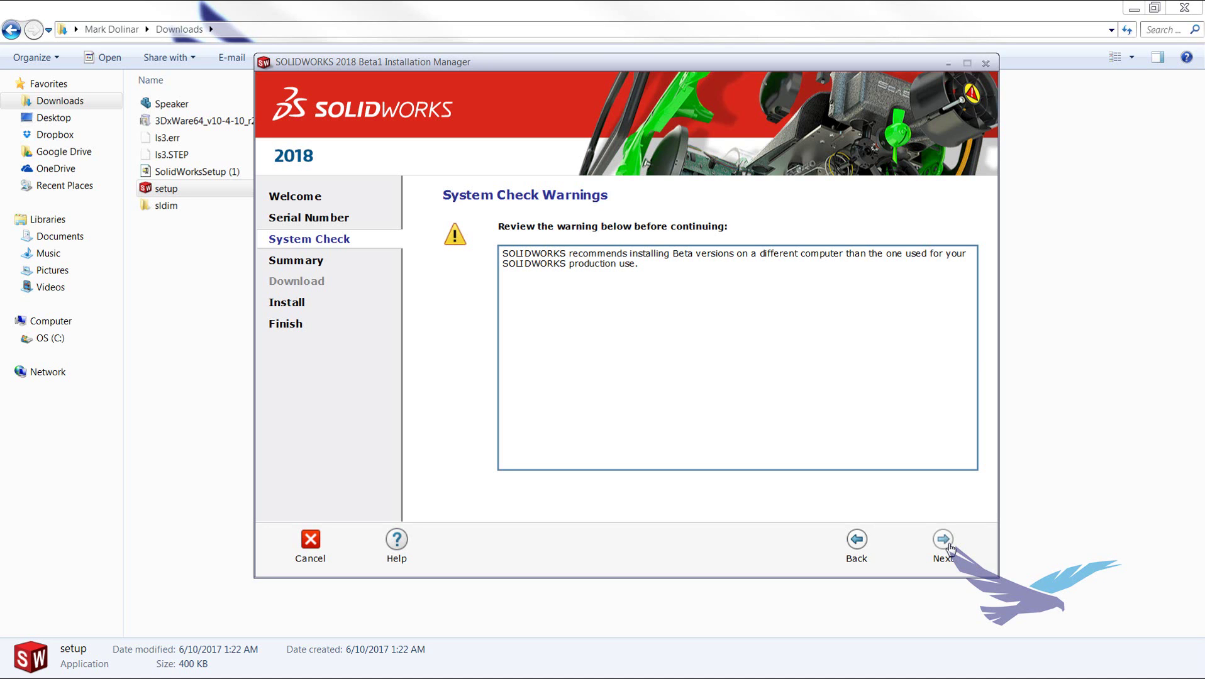
Step: Get past the beta system-check warning and open Installation Location settings from the Summary
click(943, 541)
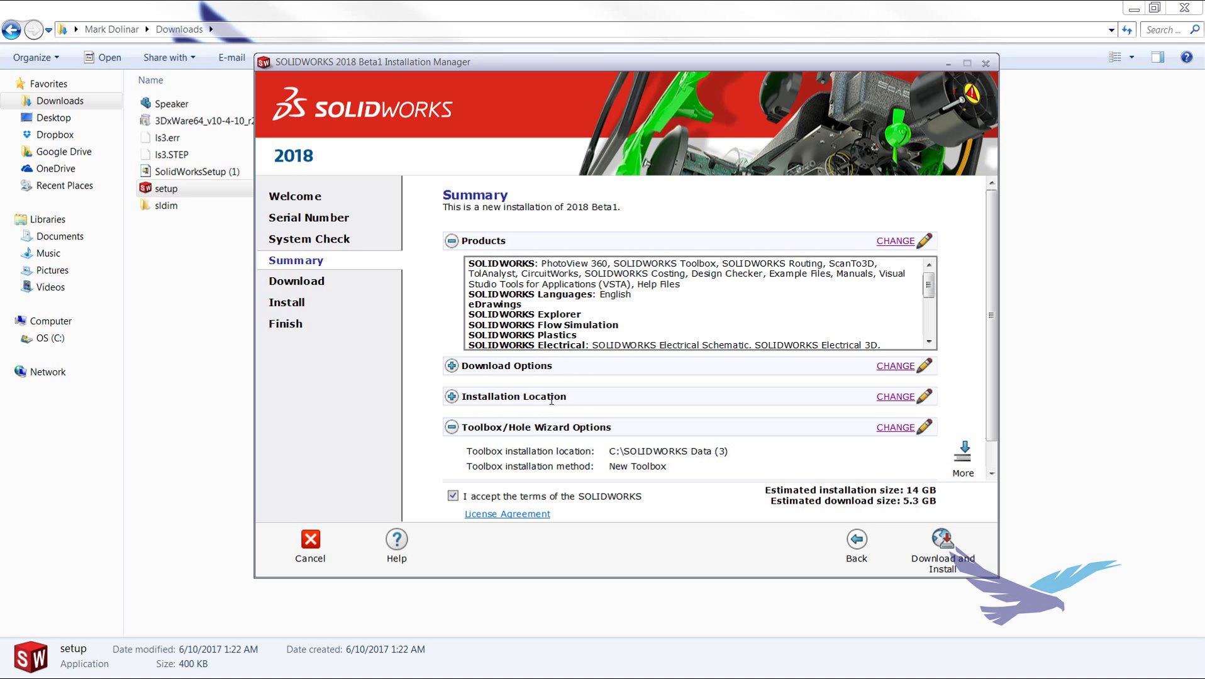
click(894, 397)
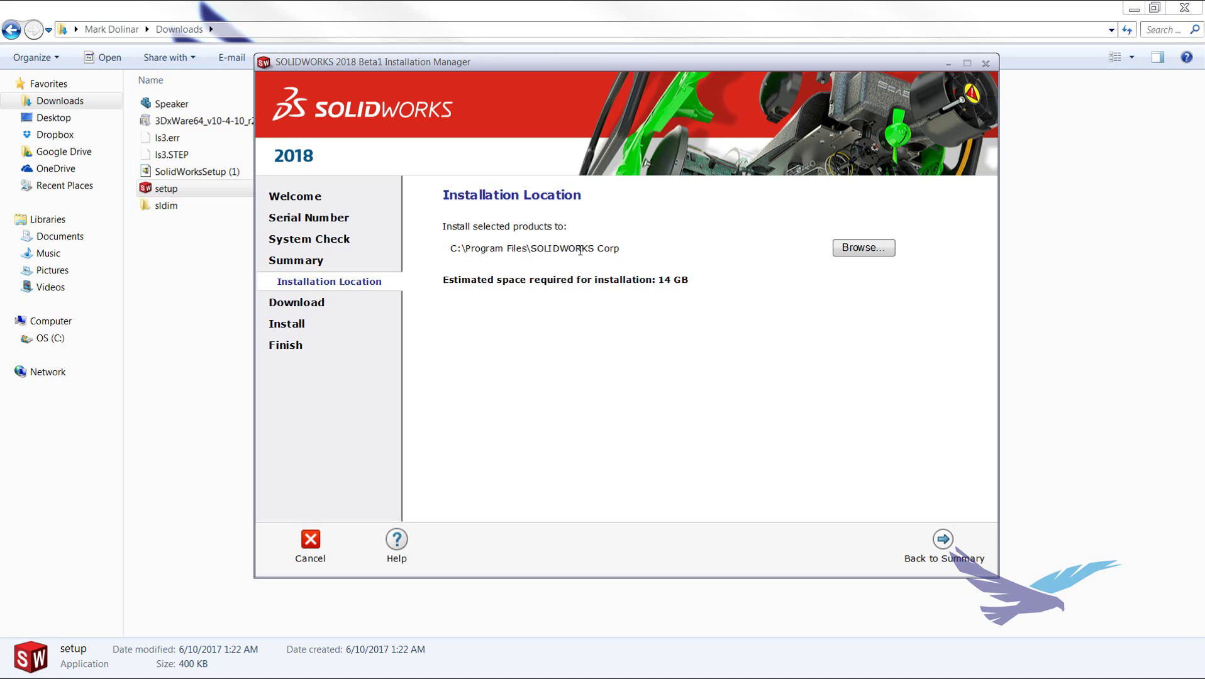
Step: Browse for a different installation folder, navigating up to C:\Program Files
click(852, 251)
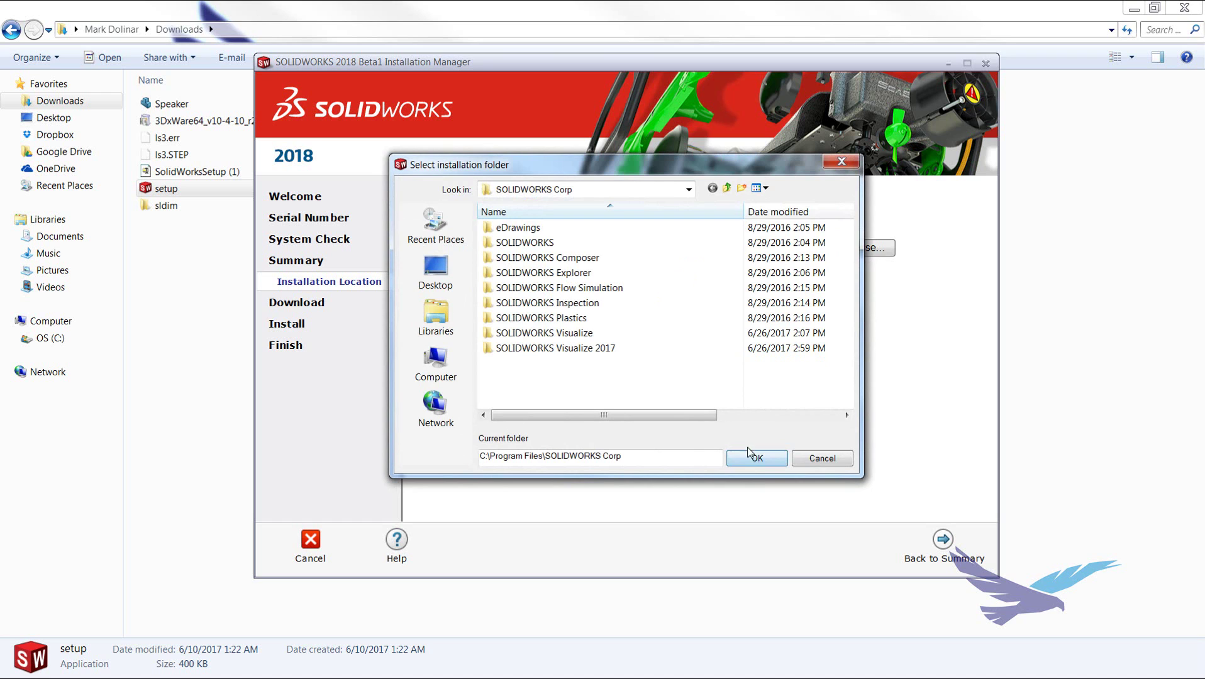
click(689, 190)
scroll(672, 228, up, 2)
click(540, 294)
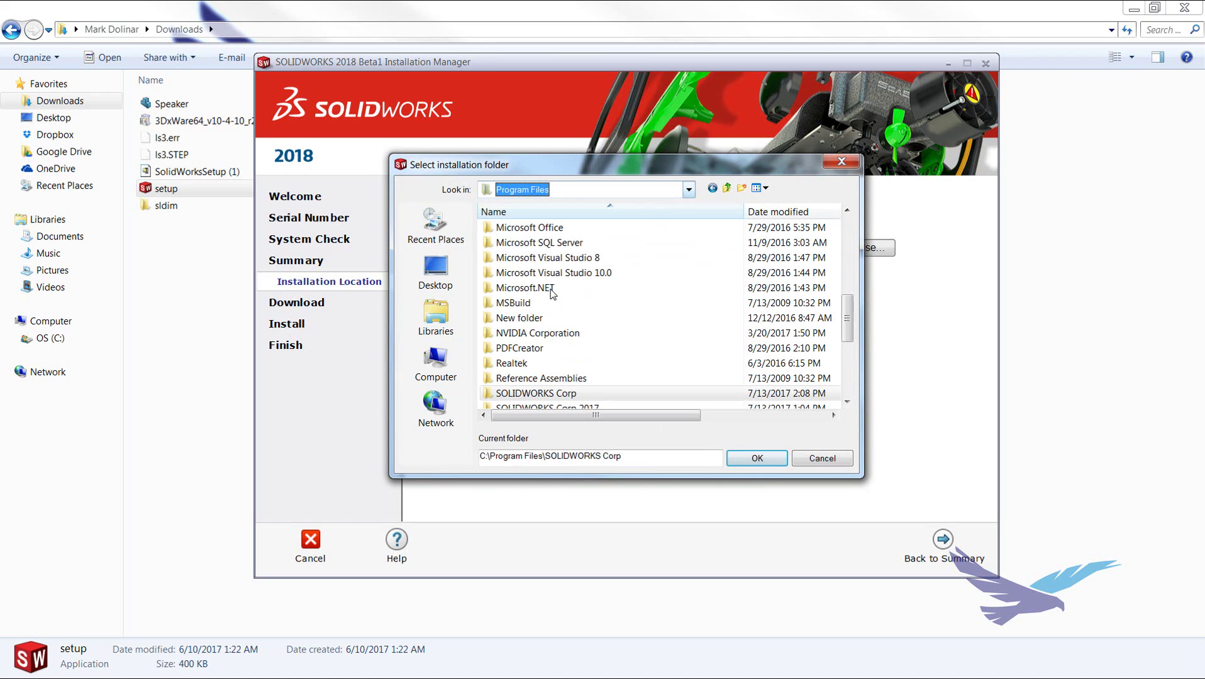
click(847, 401)
click(846, 402)
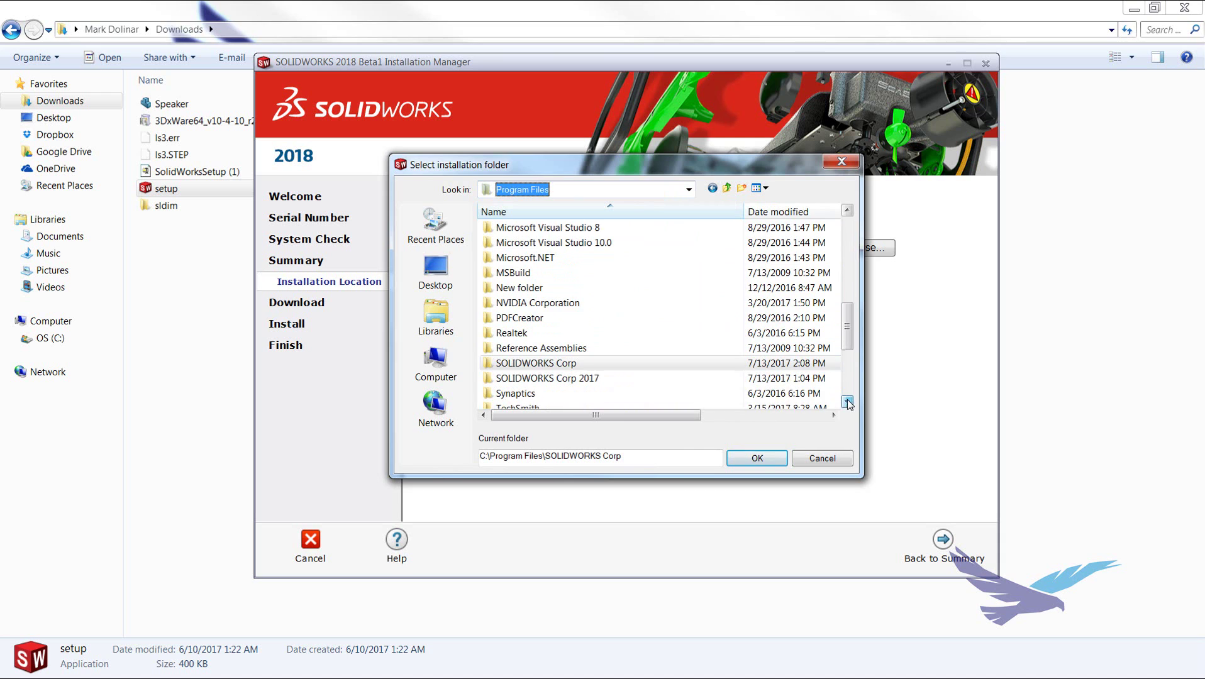
click(846, 401)
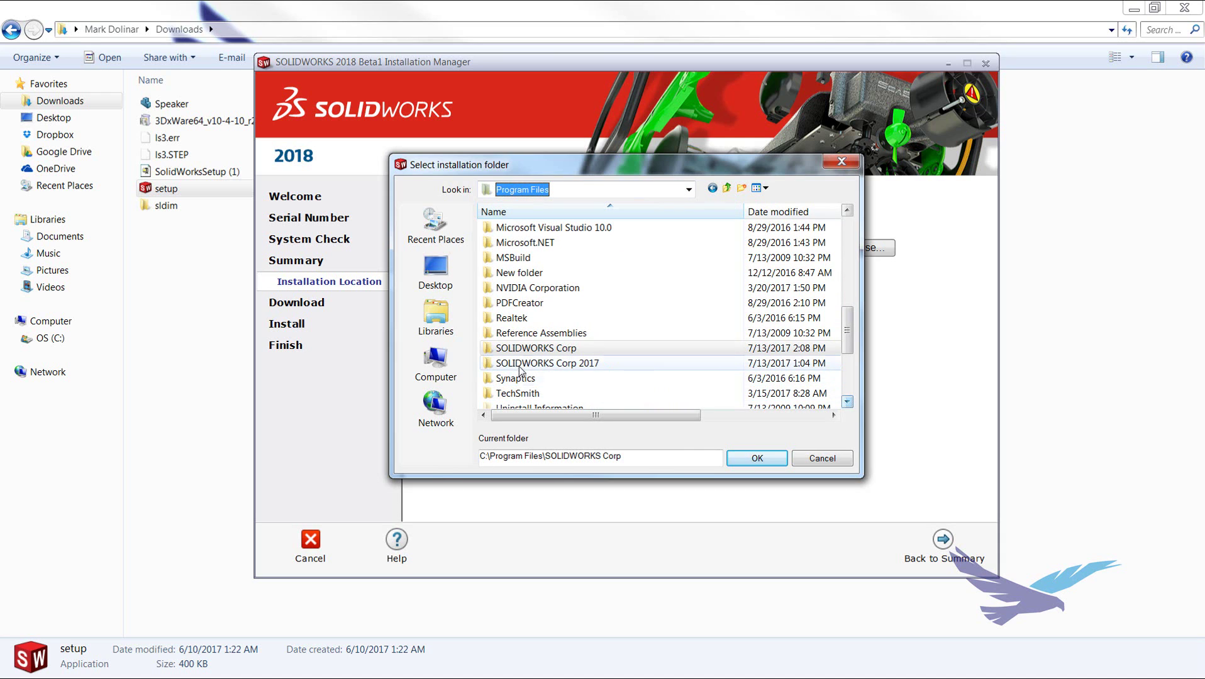
Step: Create a 'SOLIDWORKS Corp 2018 (Beta)' folder in Program Files and select it as install location
right_click(615, 378)
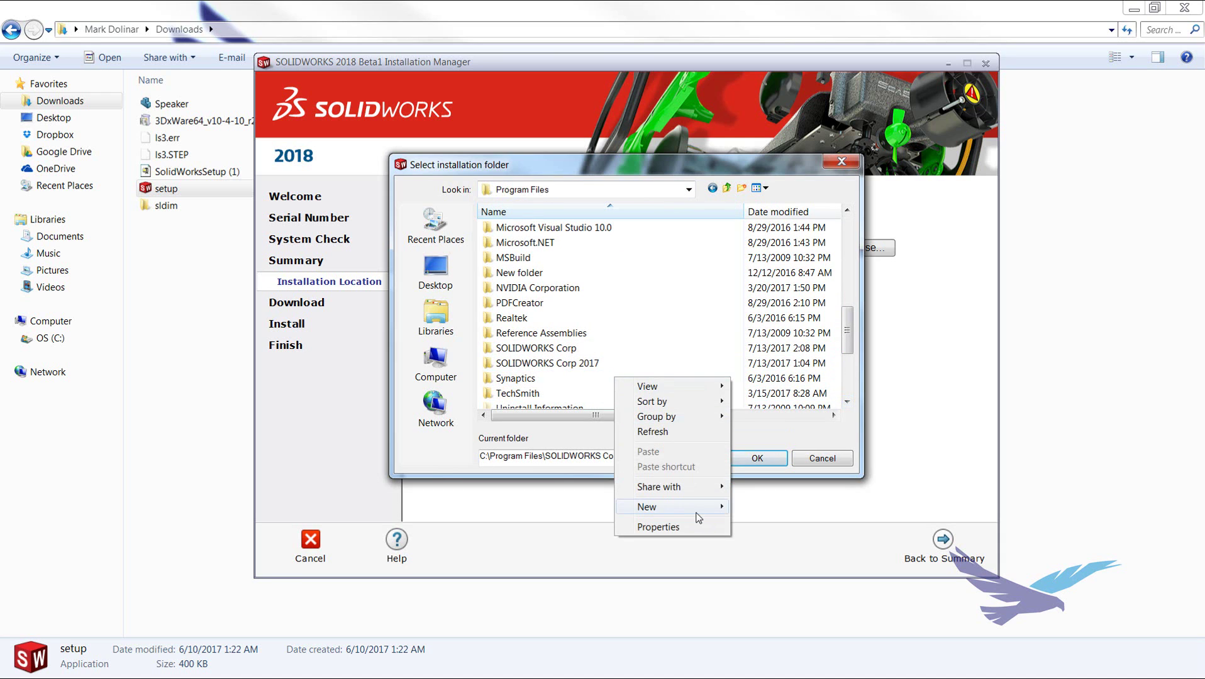
mouse_move(698, 517)
click(784, 341)
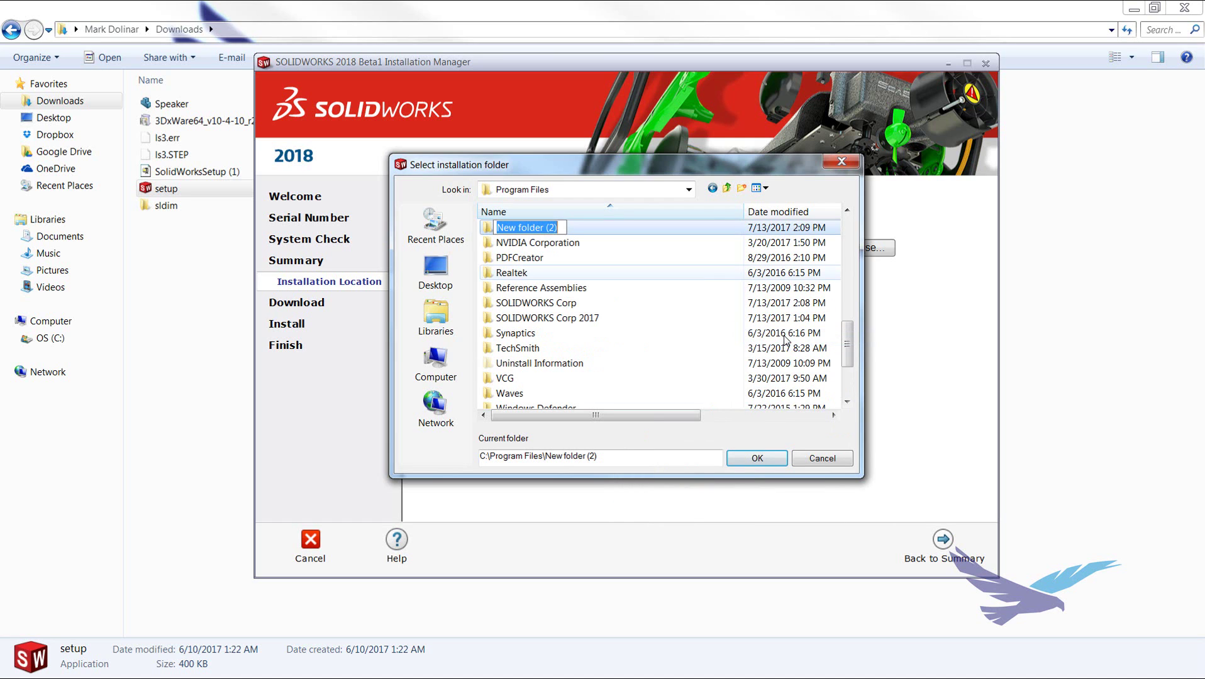
text(S)
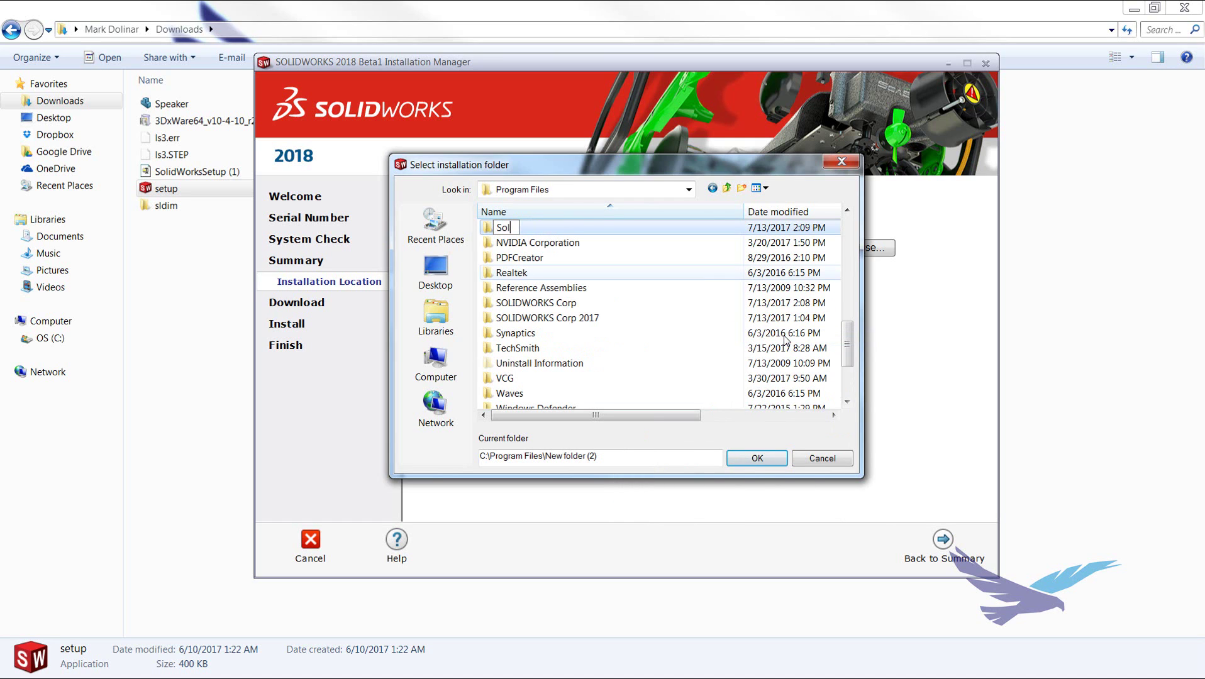
text(OLIDWORKS)
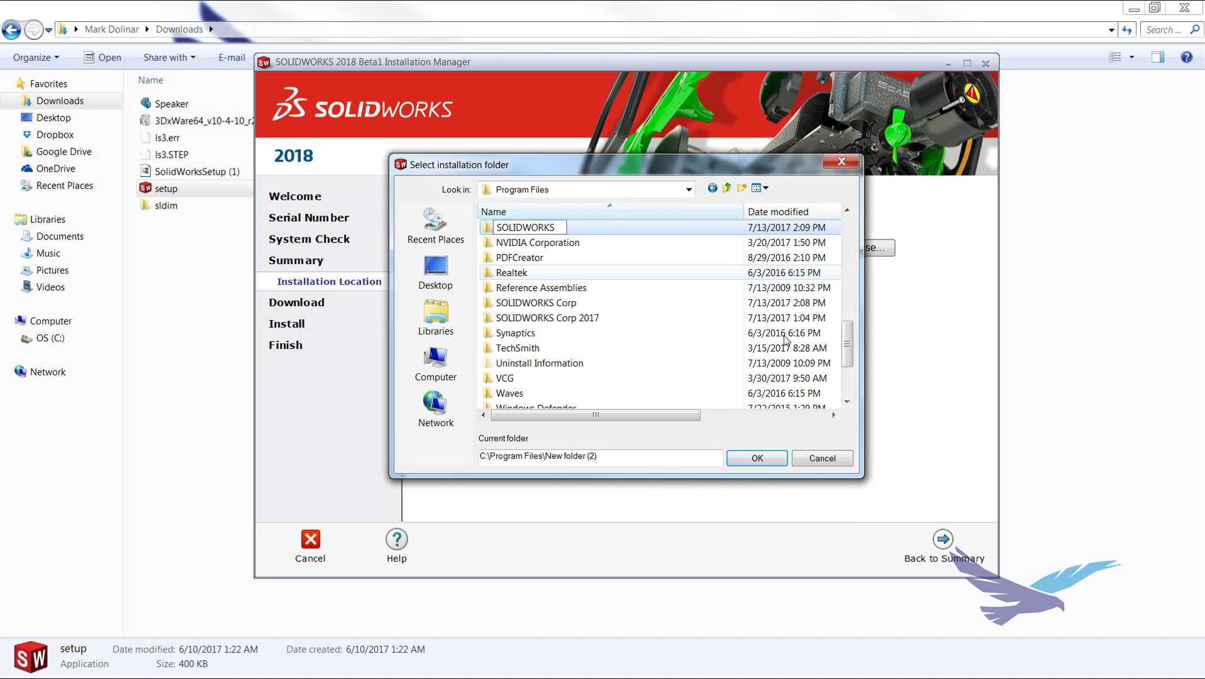
text( Corp 2018 (Beta))
click(661, 230)
double_click(647, 319)
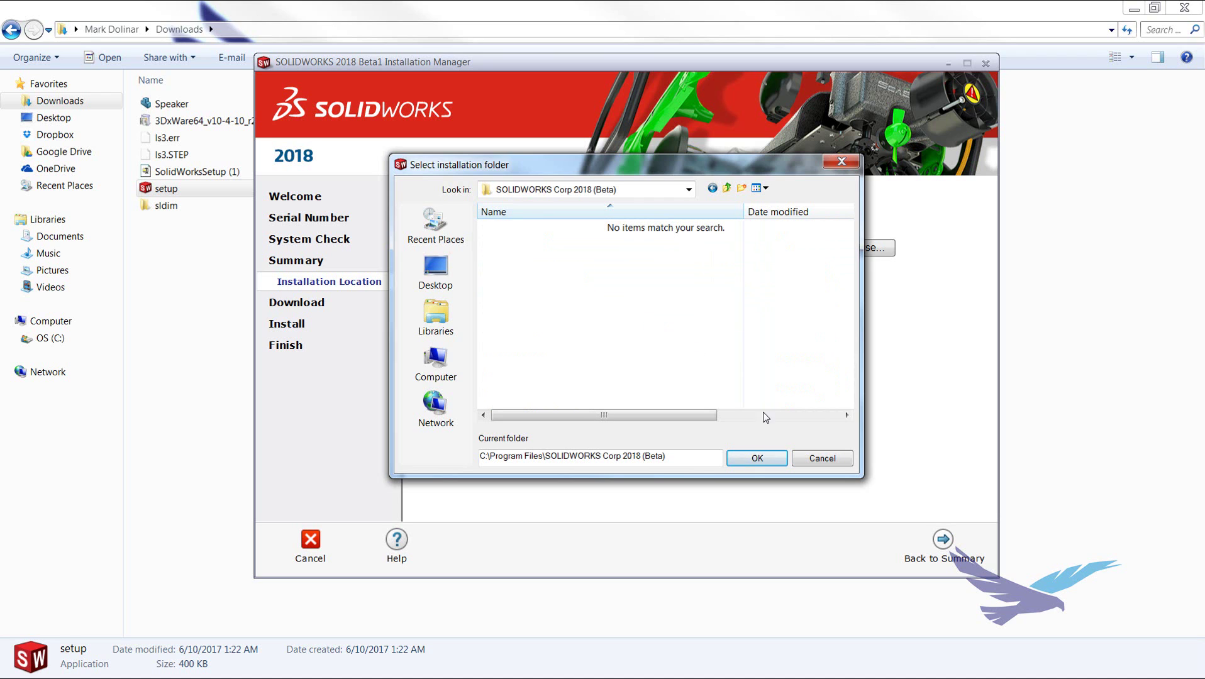
click(757, 459)
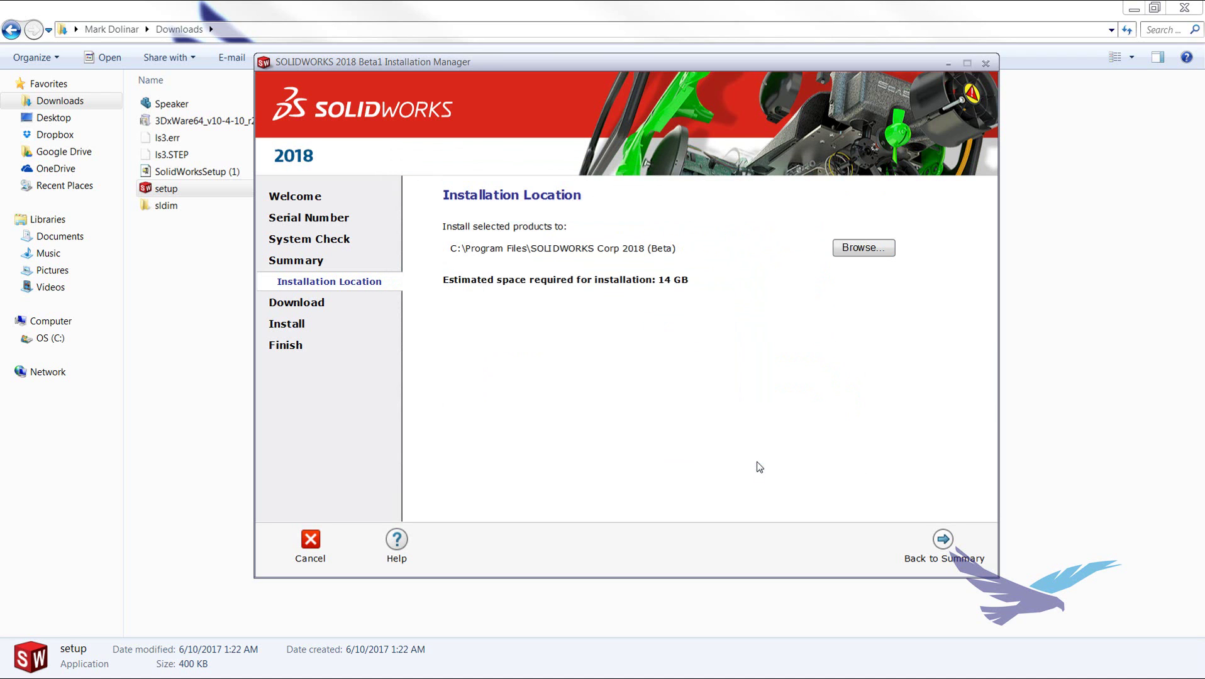
Step: Return to the Summary and check the new install location and Toolbox settings
click(945, 553)
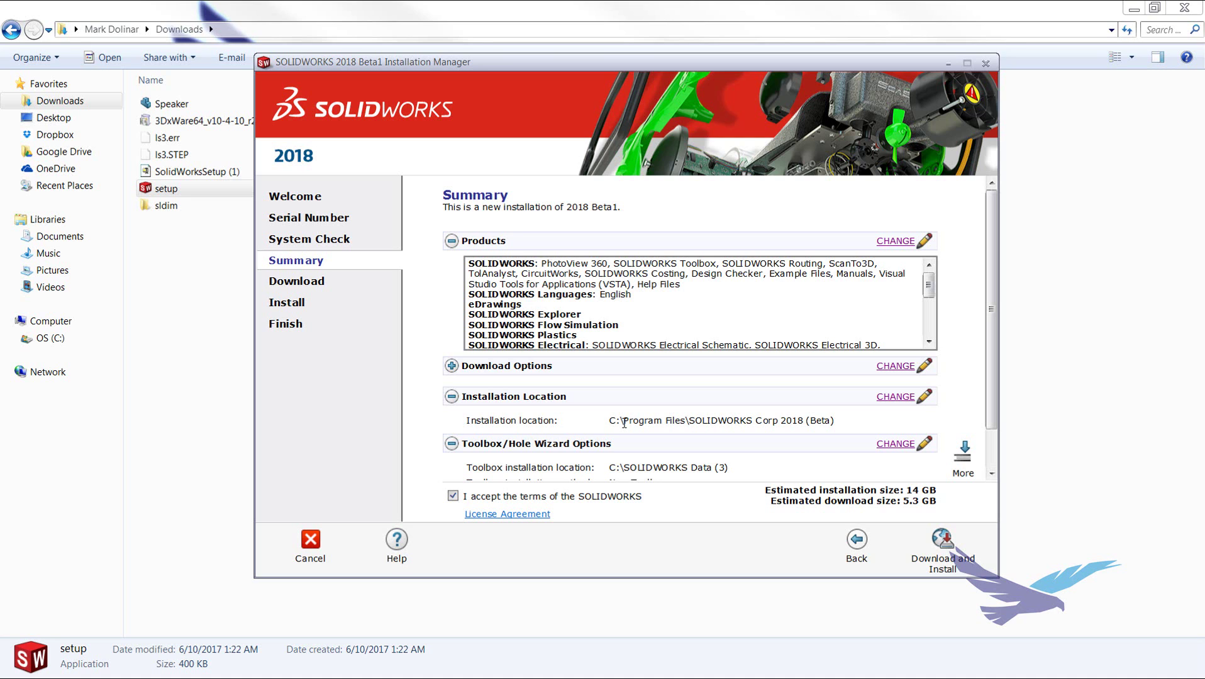
drag(989, 306, 989, 344)
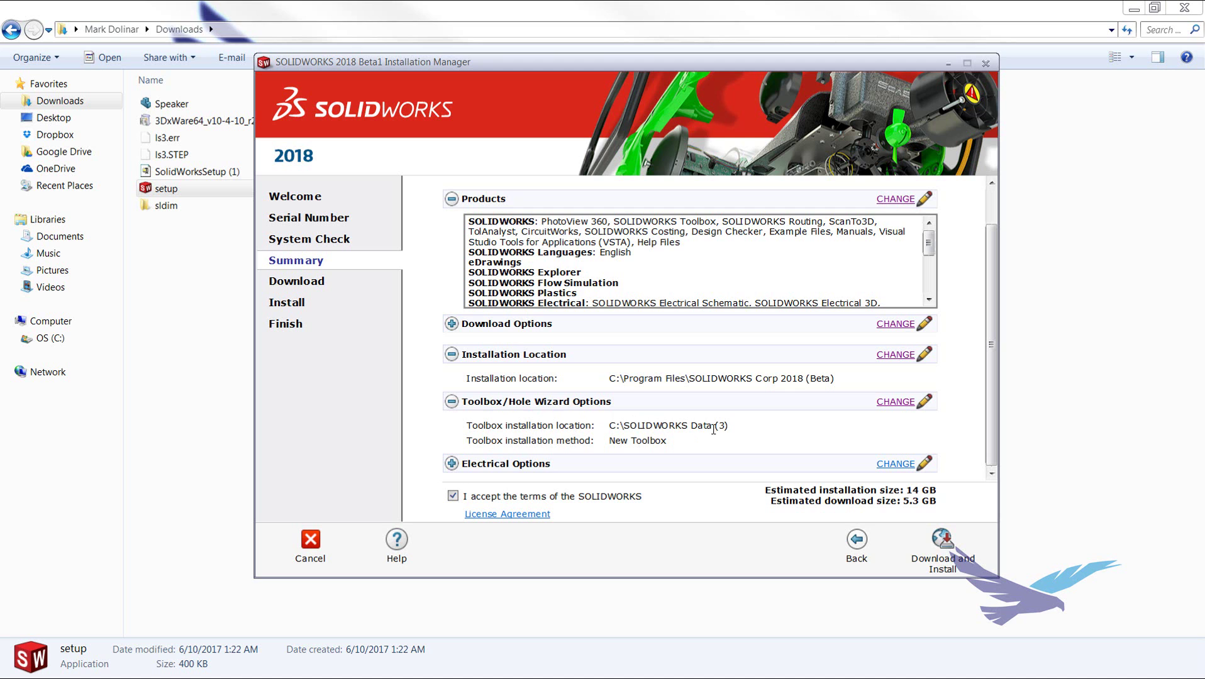
Step: Open Toolbox/Hole Wizard Options and browse the C: drive for a new Toolbox folder
click(895, 402)
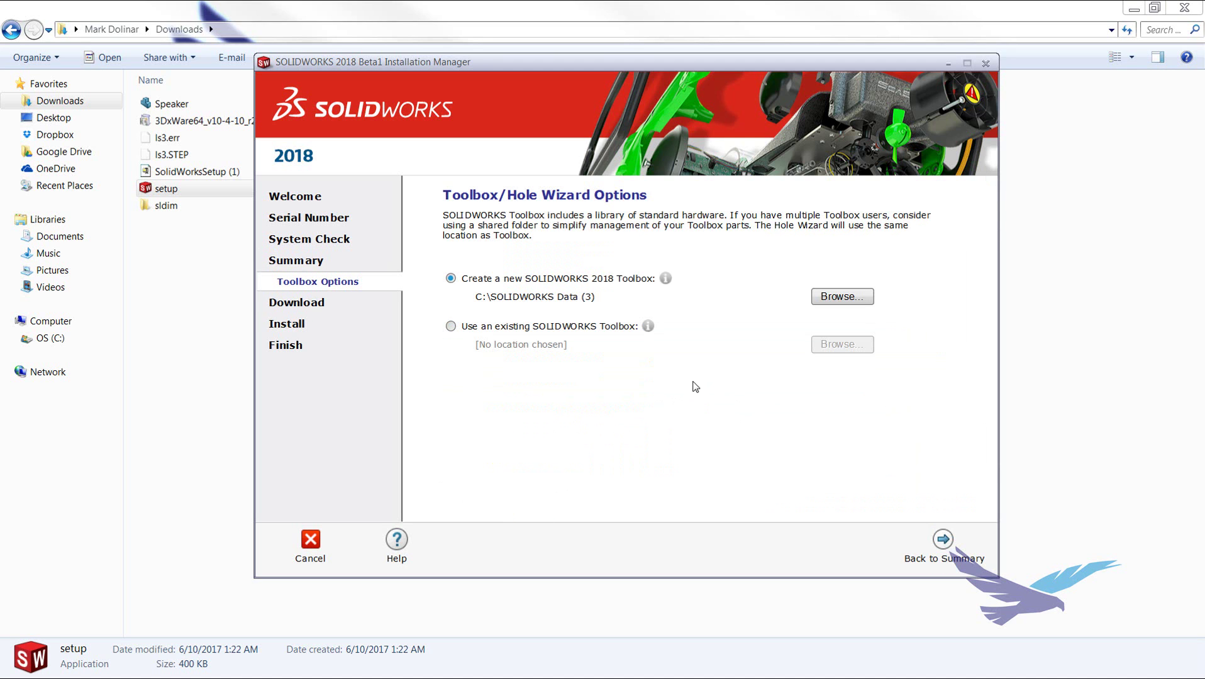
click(839, 296)
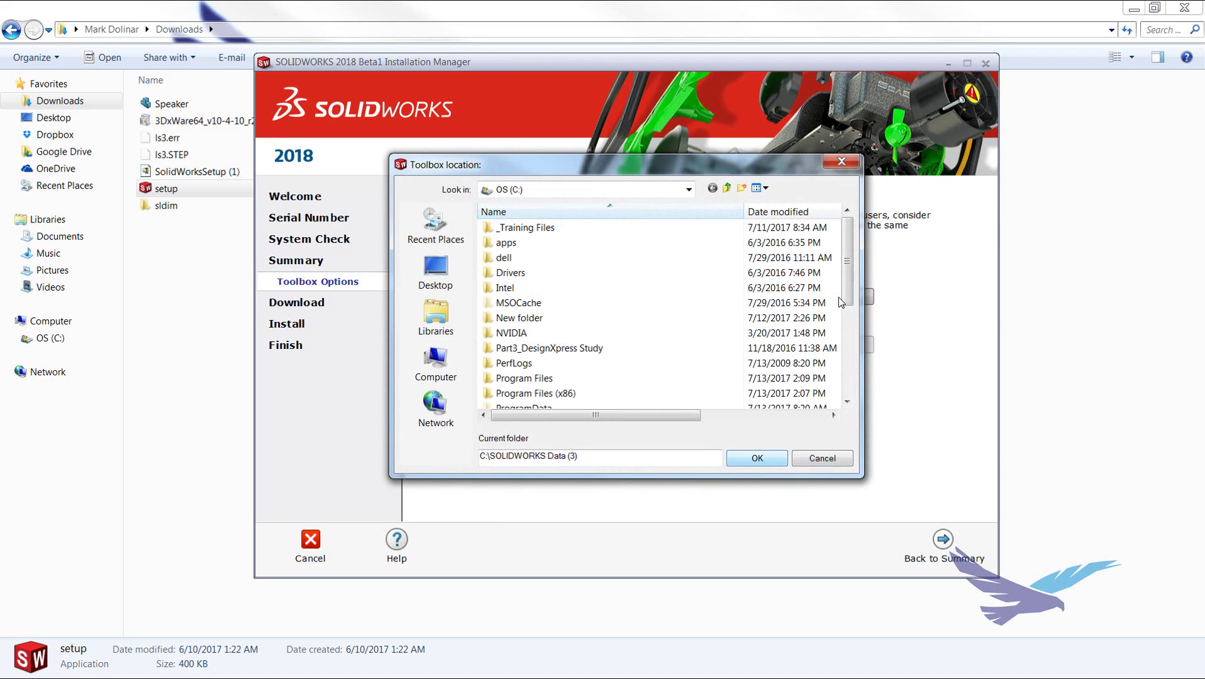
drag(843, 284, 864, 351)
click(553, 333)
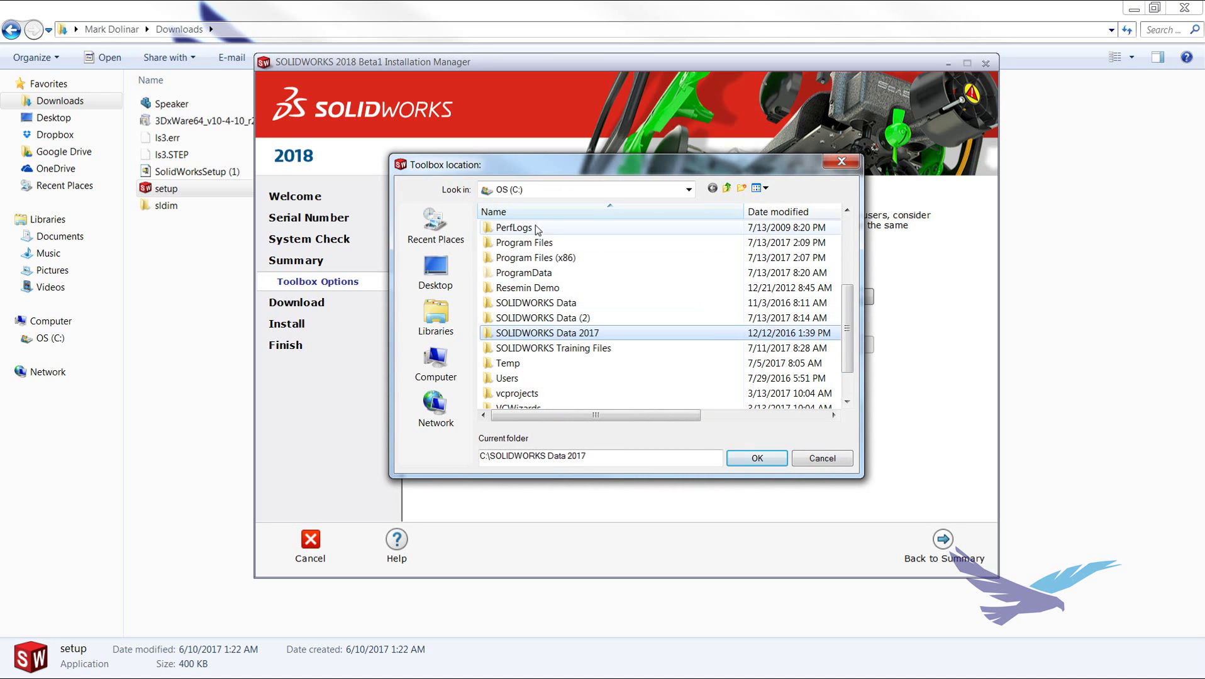
Step: Create folder 'SOLIDWORKS Data 2018 (Beta)' on C: and set it as the Toolbox location
right_click(584, 387)
mouse_move(622, 531)
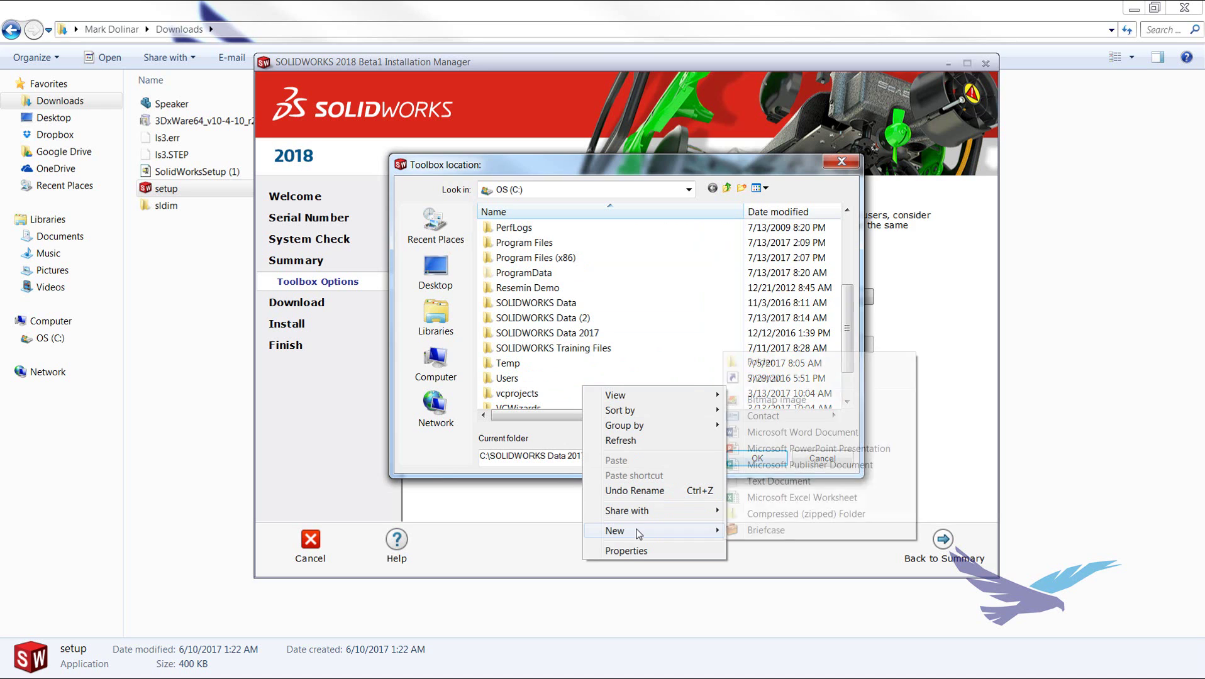
click(808, 360)
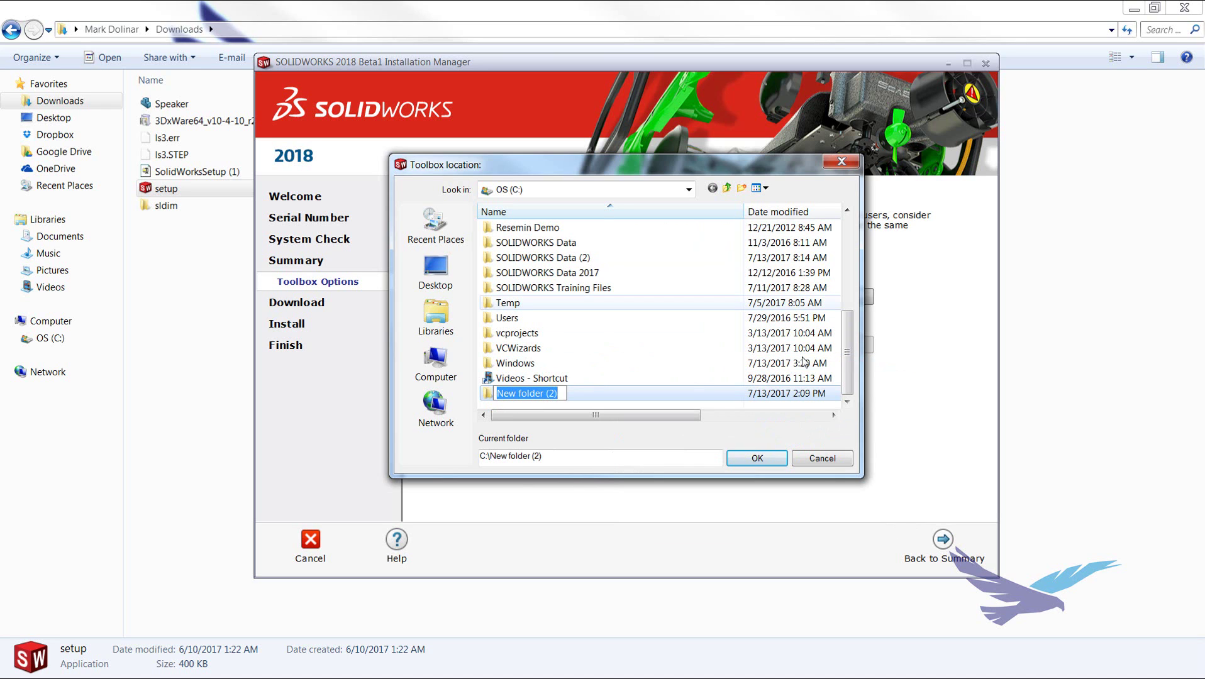
key(BackSpace)
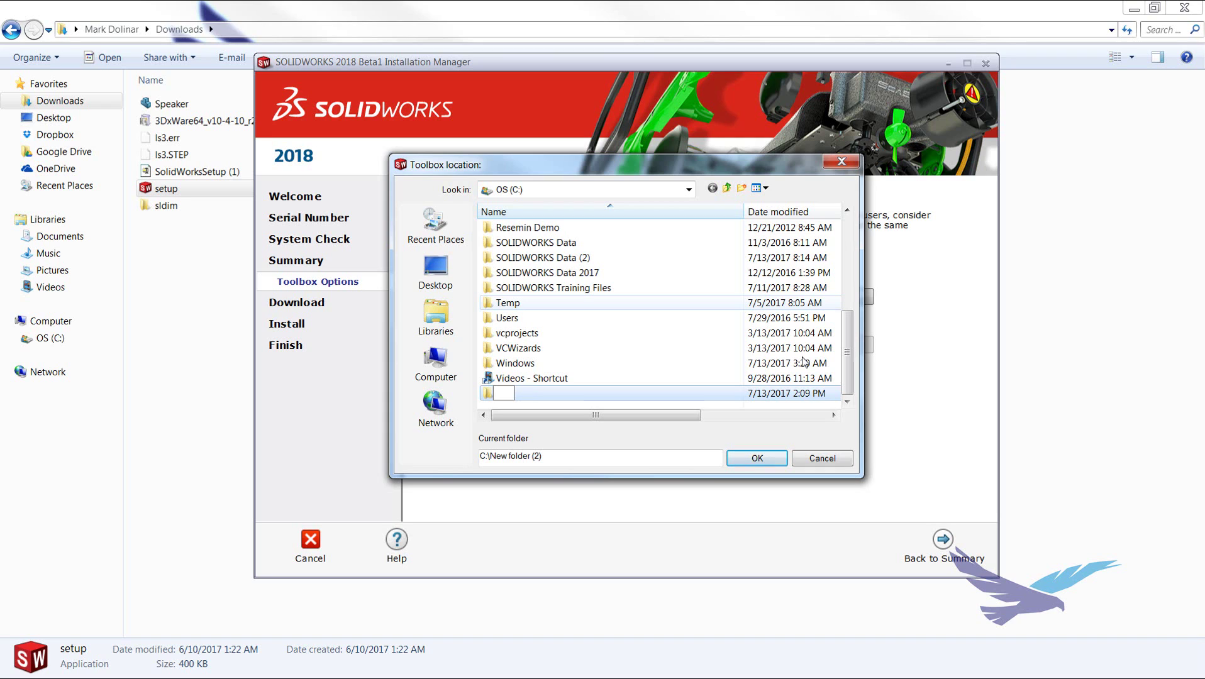
text(SOLIDWORK)
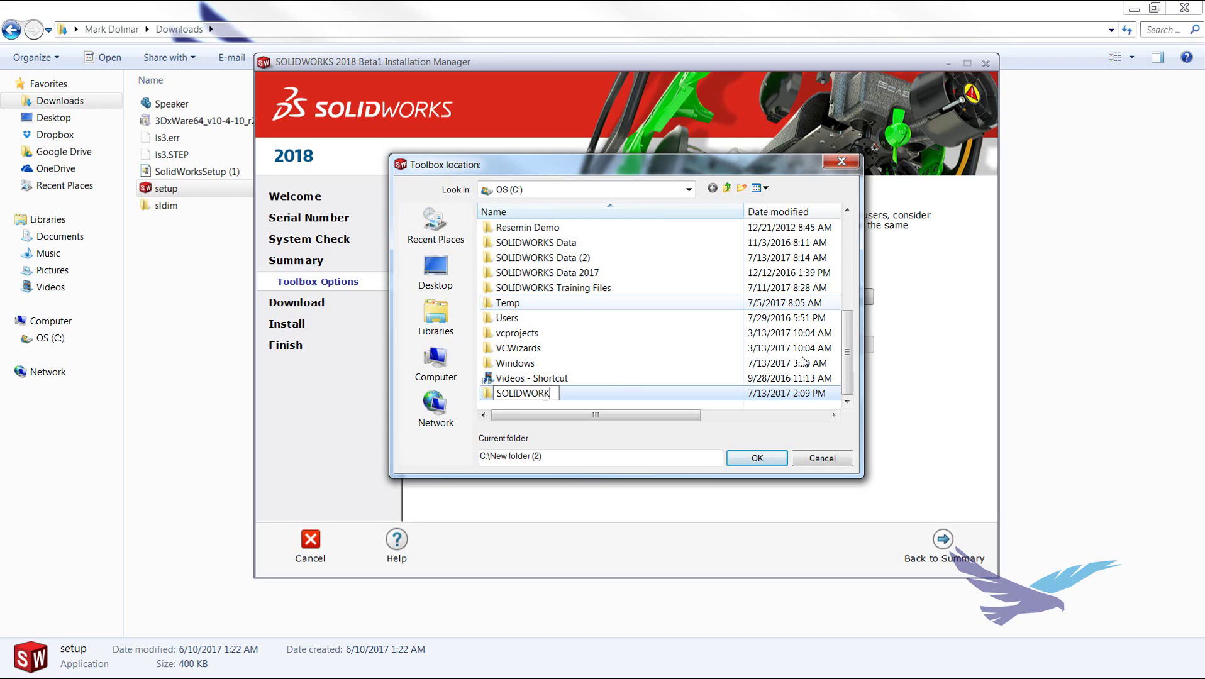
text(S Data 2018 D)
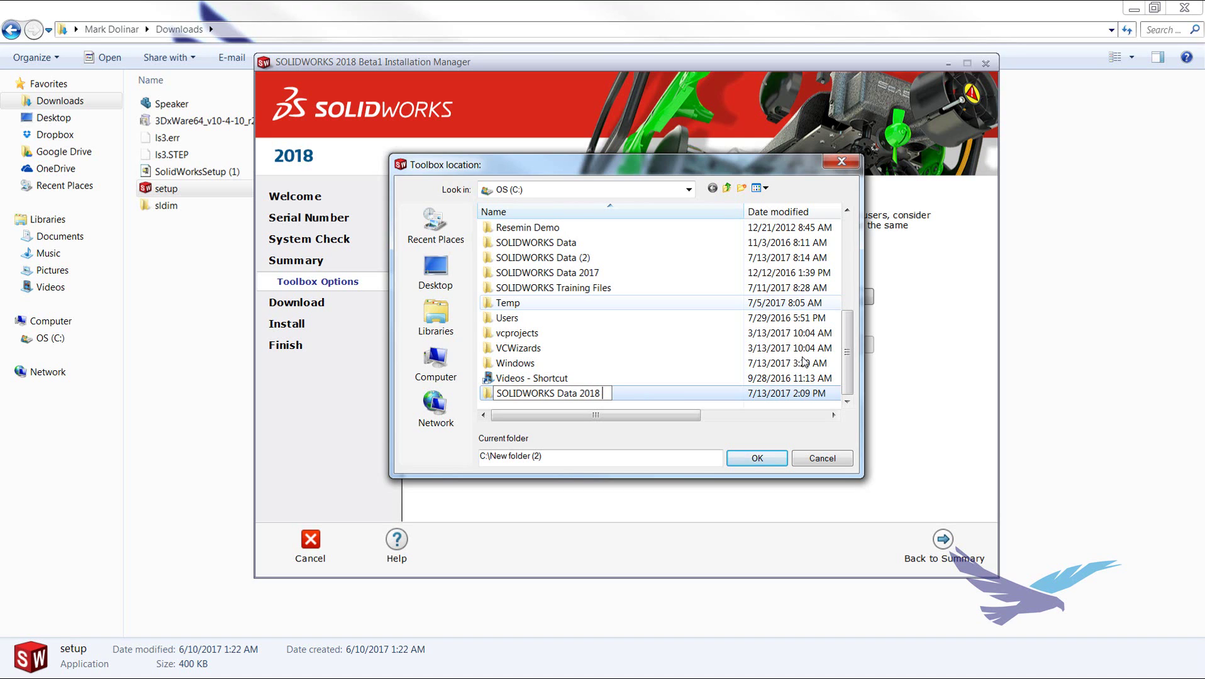
key(BackSpace)
text((Beta))
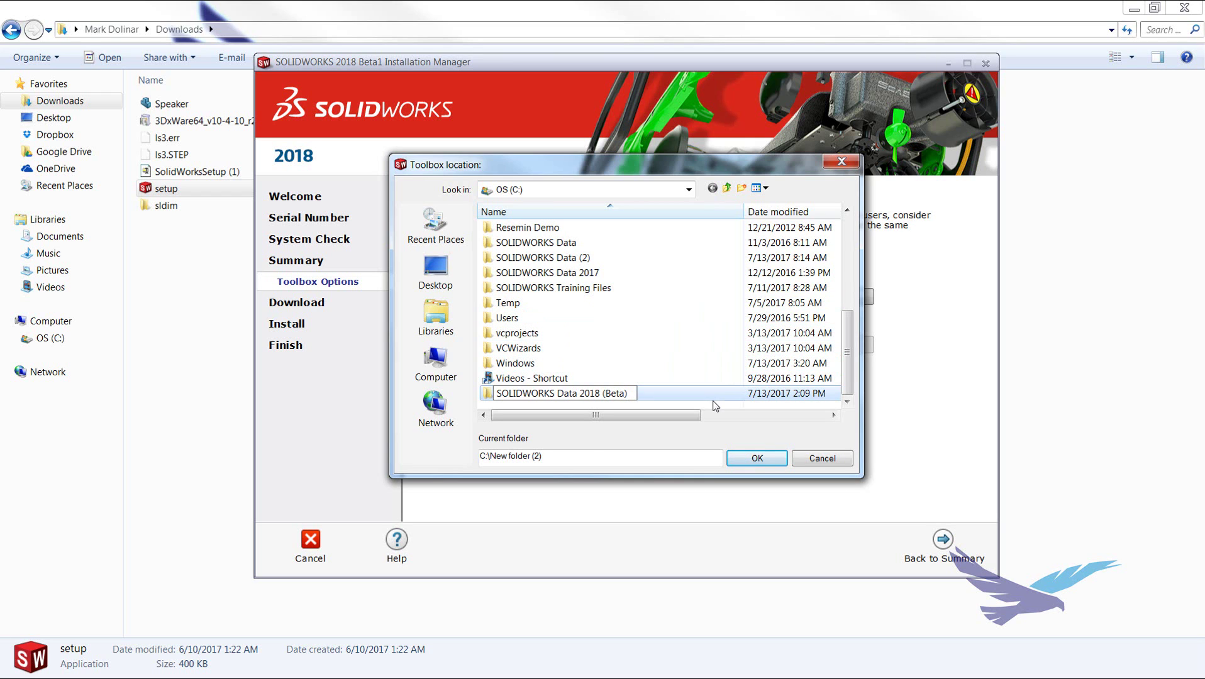
key(Return)
double_click(714, 395)
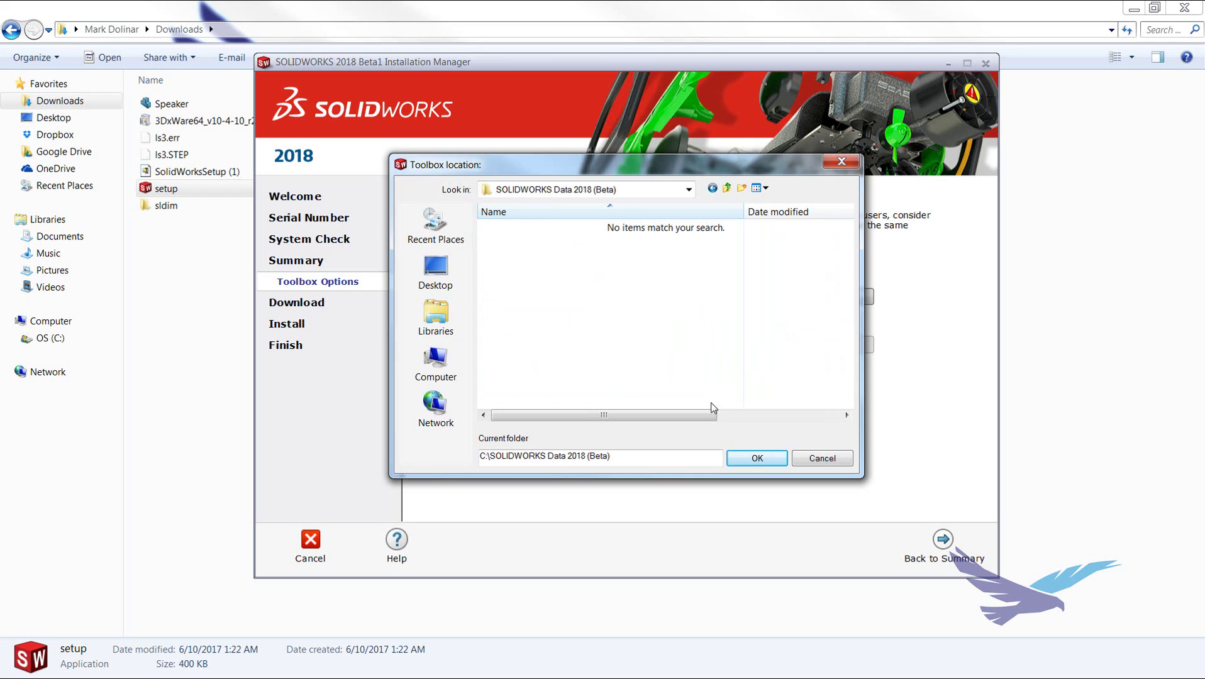
click(743, 459)
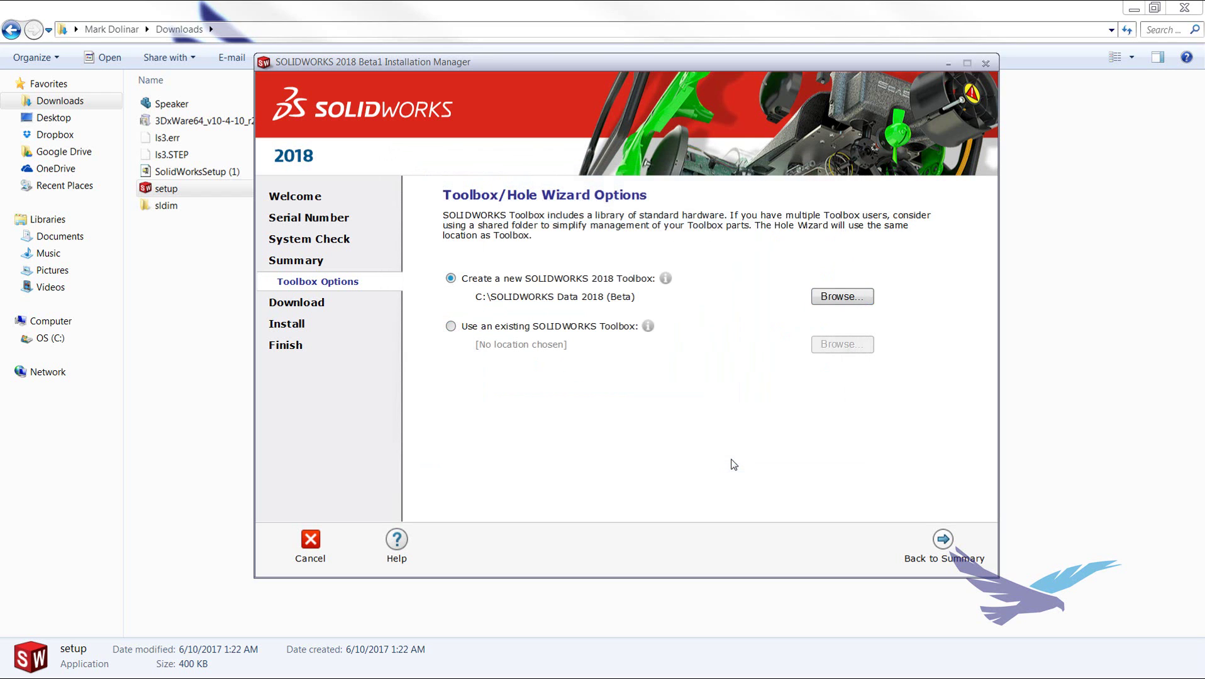
Step: Back on the Summary, start Download and Install for SOLIDWORKS 2018 Beta
click(942, 538)
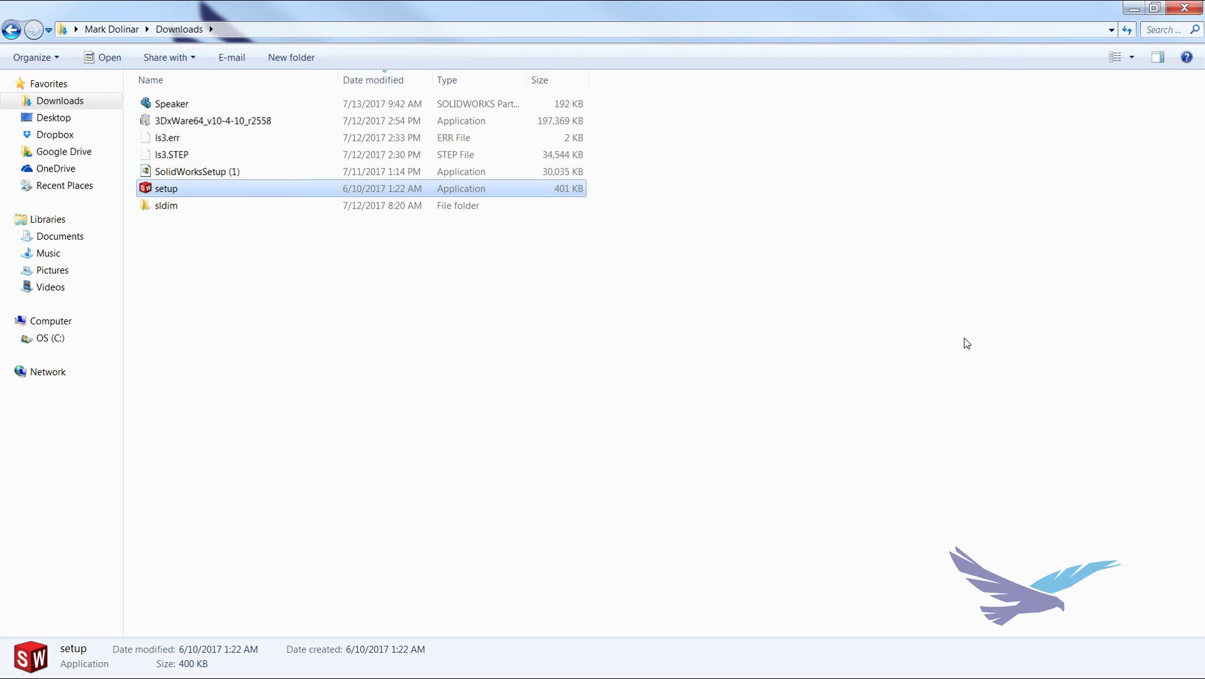
click(965, 341)
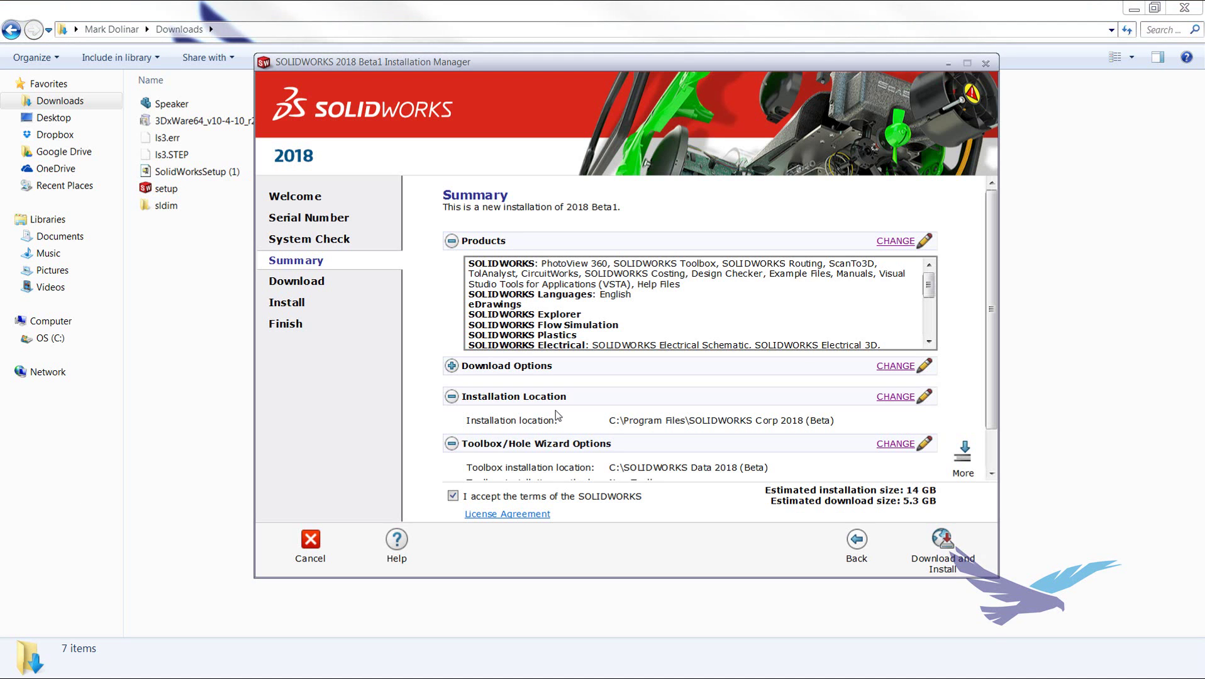
scroll(995, 364, down, 2)
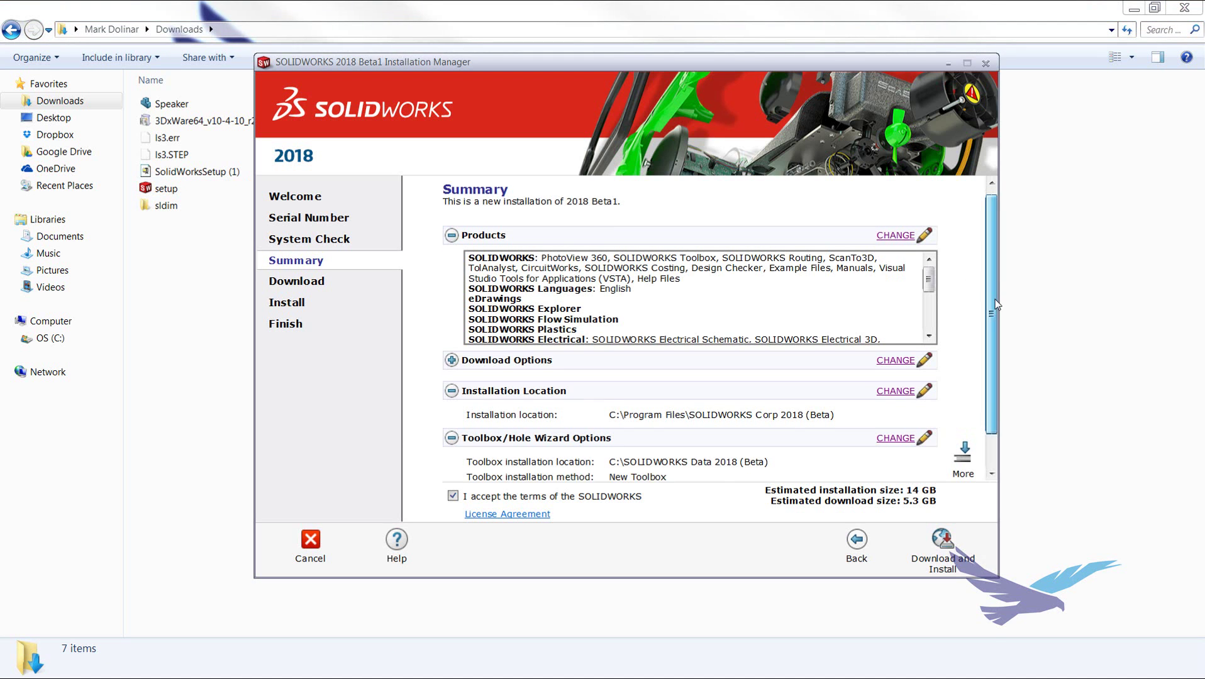
click(943, 540)
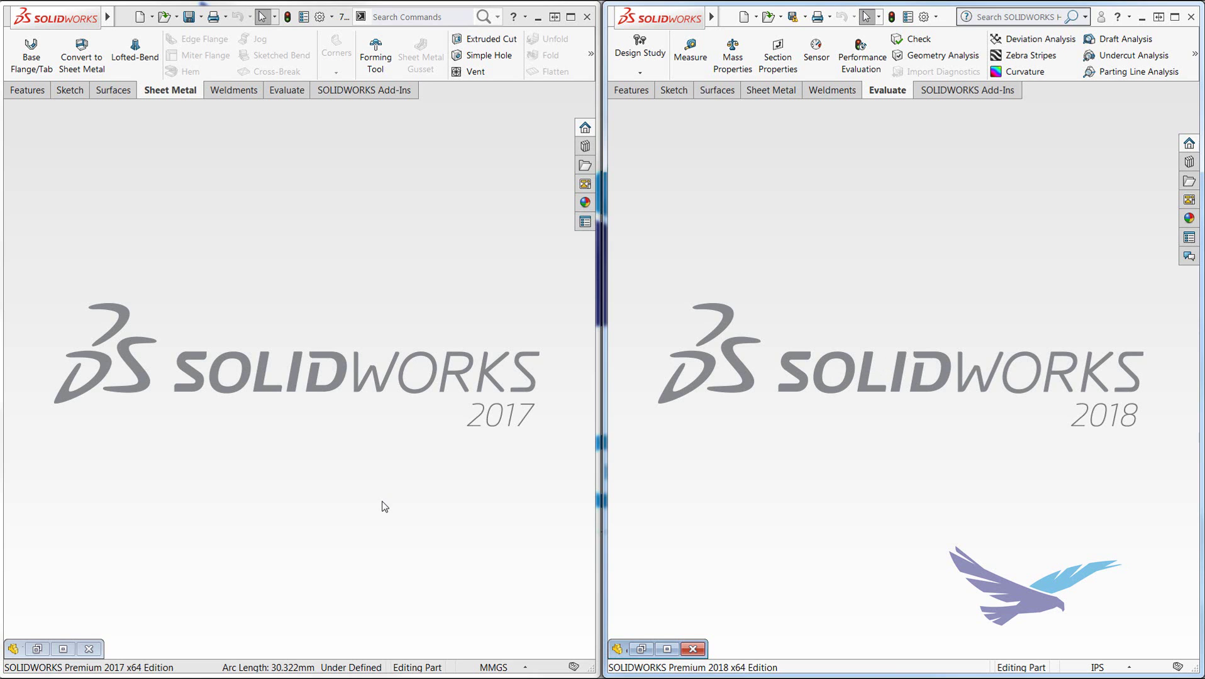
Step: Maximize the Throttle part in 2017 and clutchperch in 2018, then rotate clutchperch
click(64, 648)
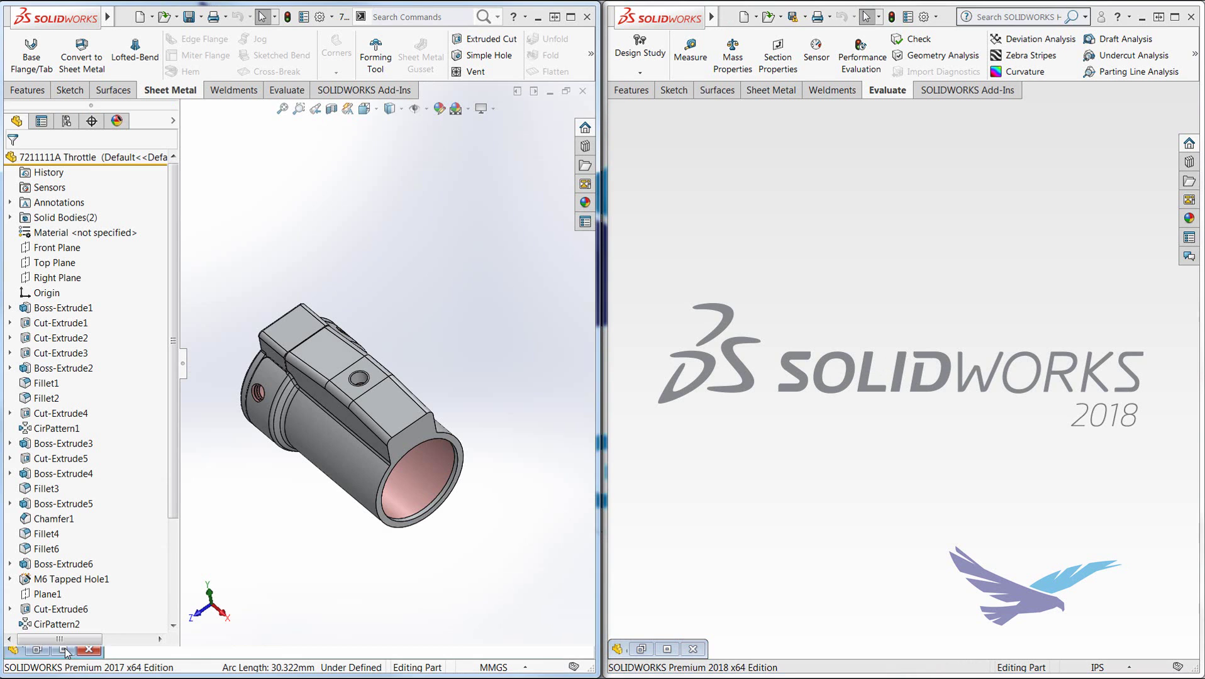
click(668, 649)
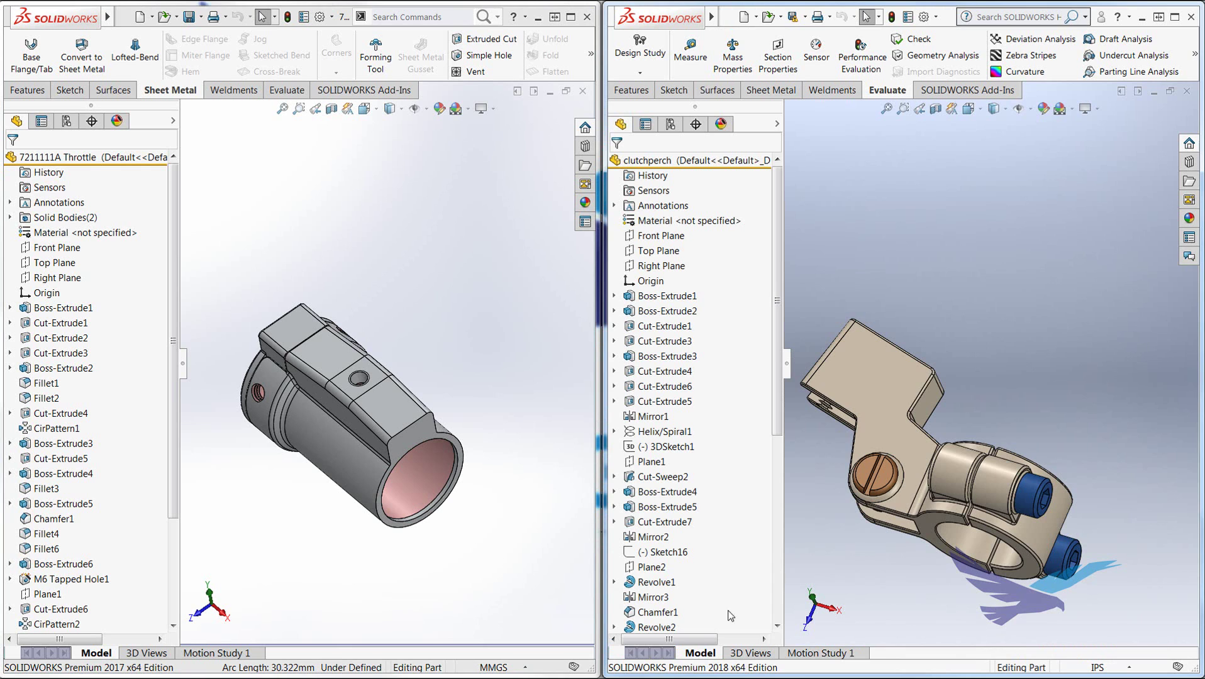
drag(857, 462, 462, 350)
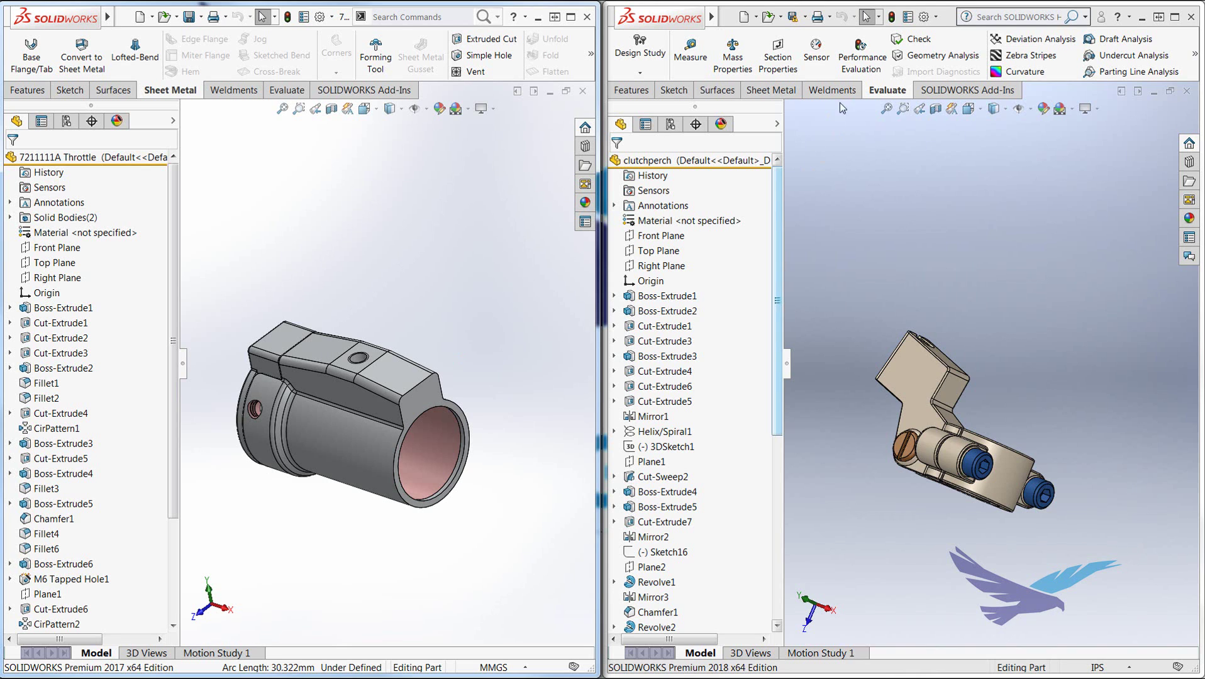
Step: In SOLIDWORKS 2018, open System Options to the File Locations page showing Document Templates folders
click(937, 17)
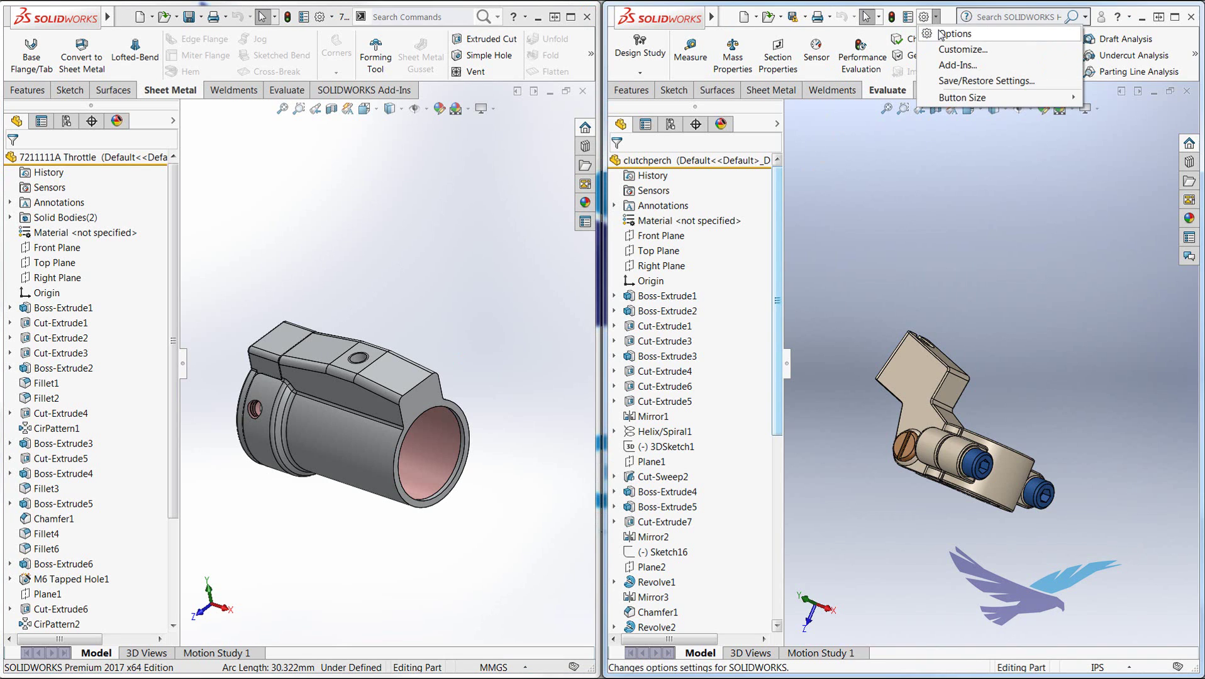
click(954, 33)
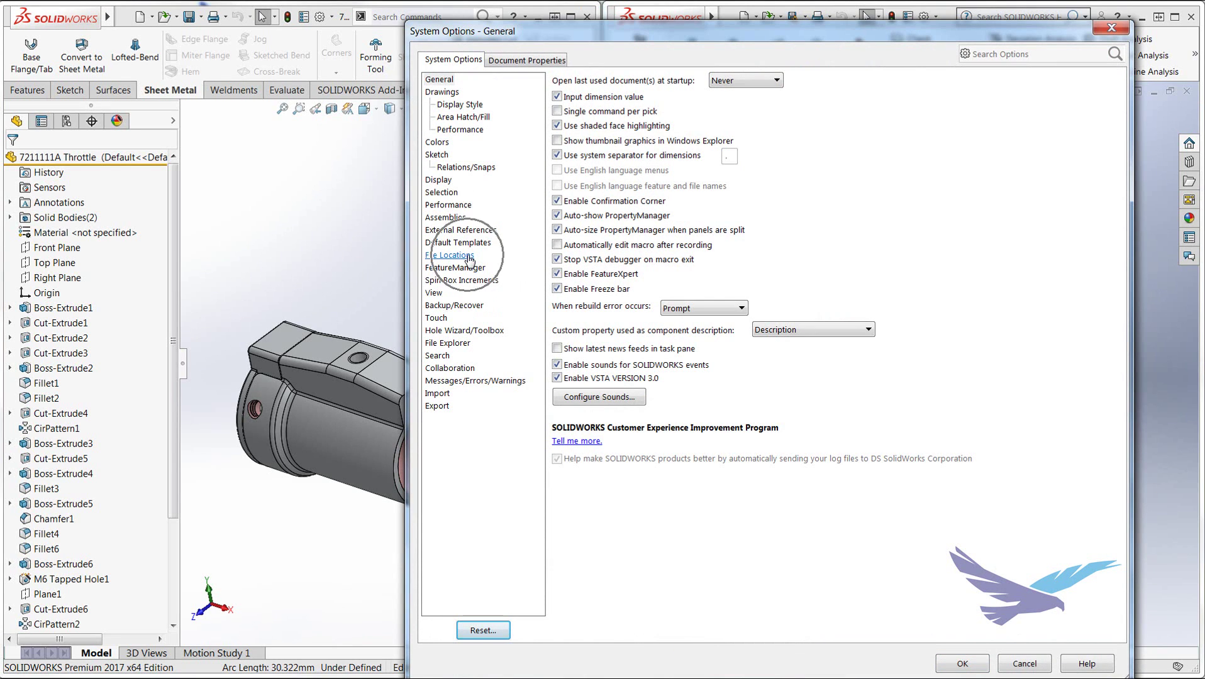
click(465, 257)
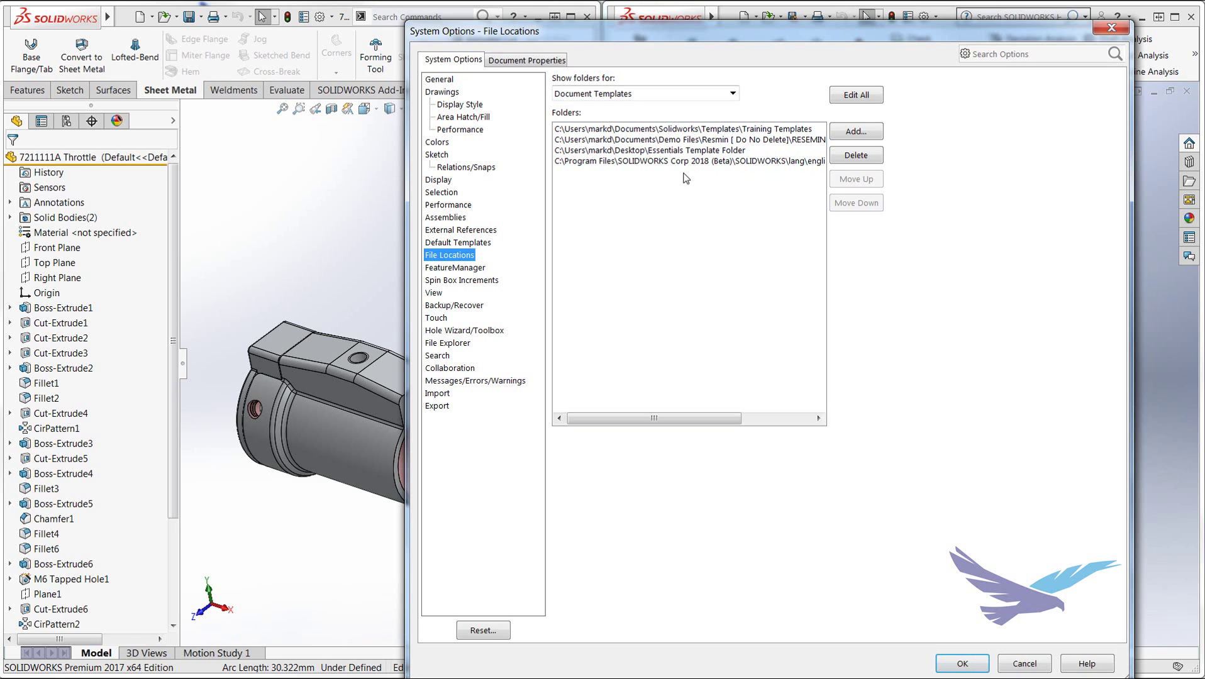
Step: Show the Sheet Metal Gauge Table folder in File Locations, located under the 2018 (Beta) lang directory
click(732, 93)
drag(733, 162, 729, 257)
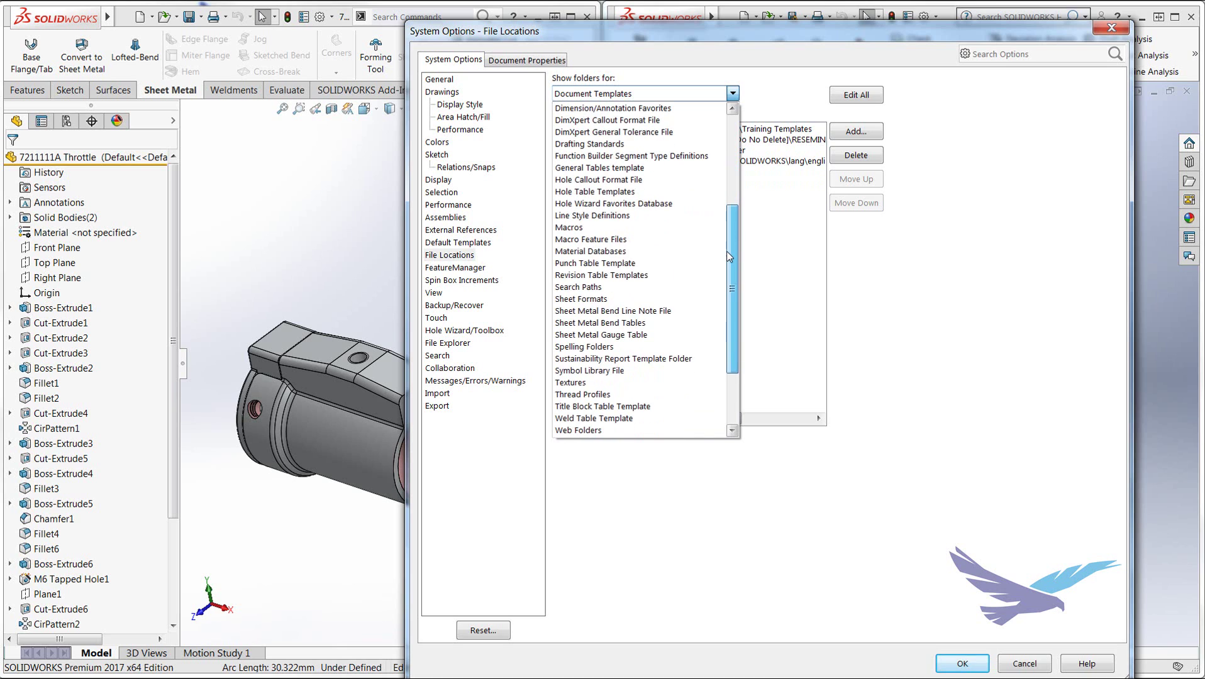
click(635, 334)
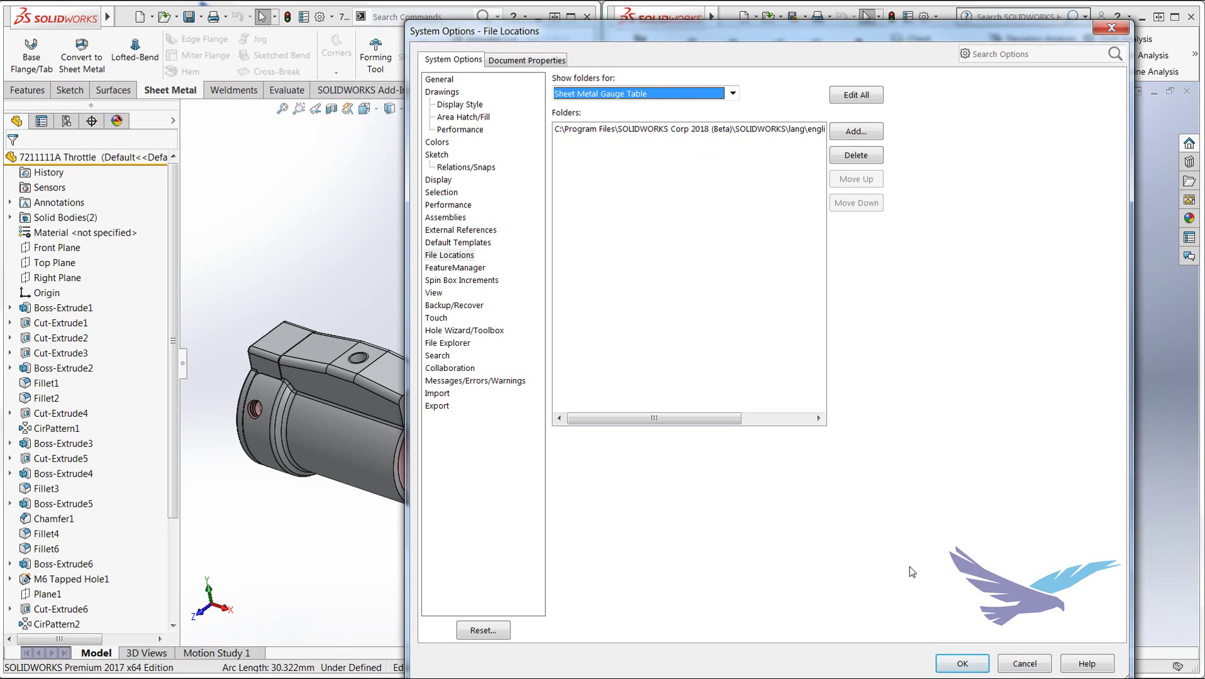
click(963, 670)
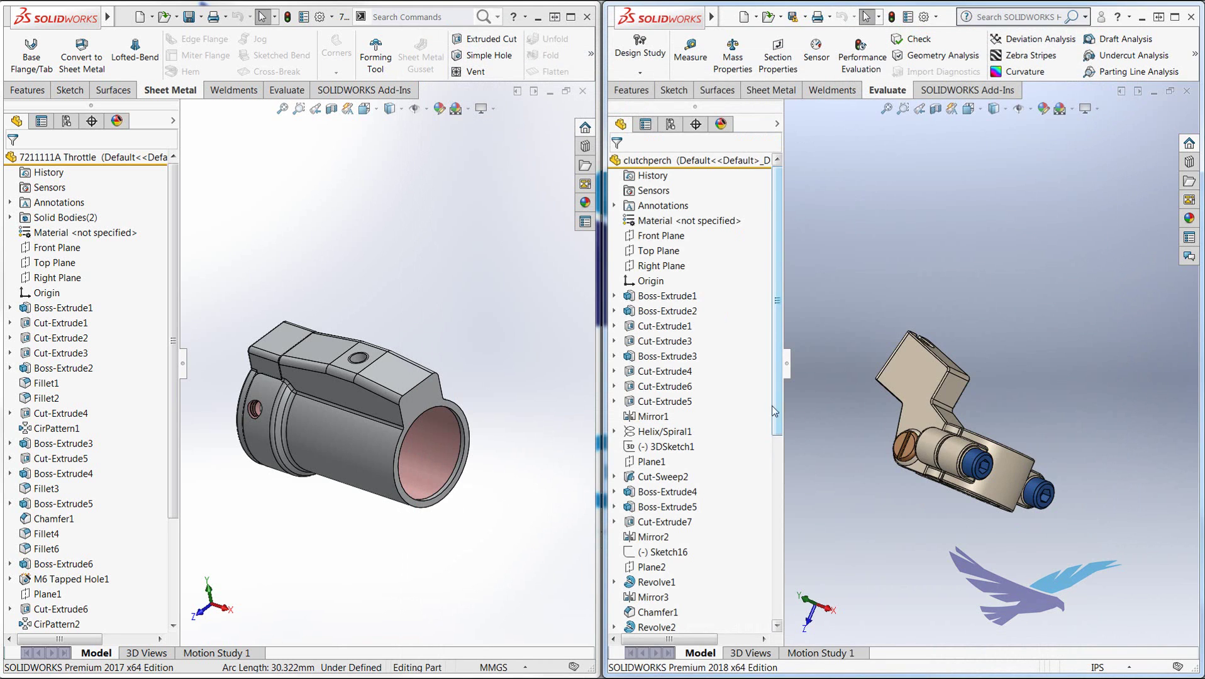